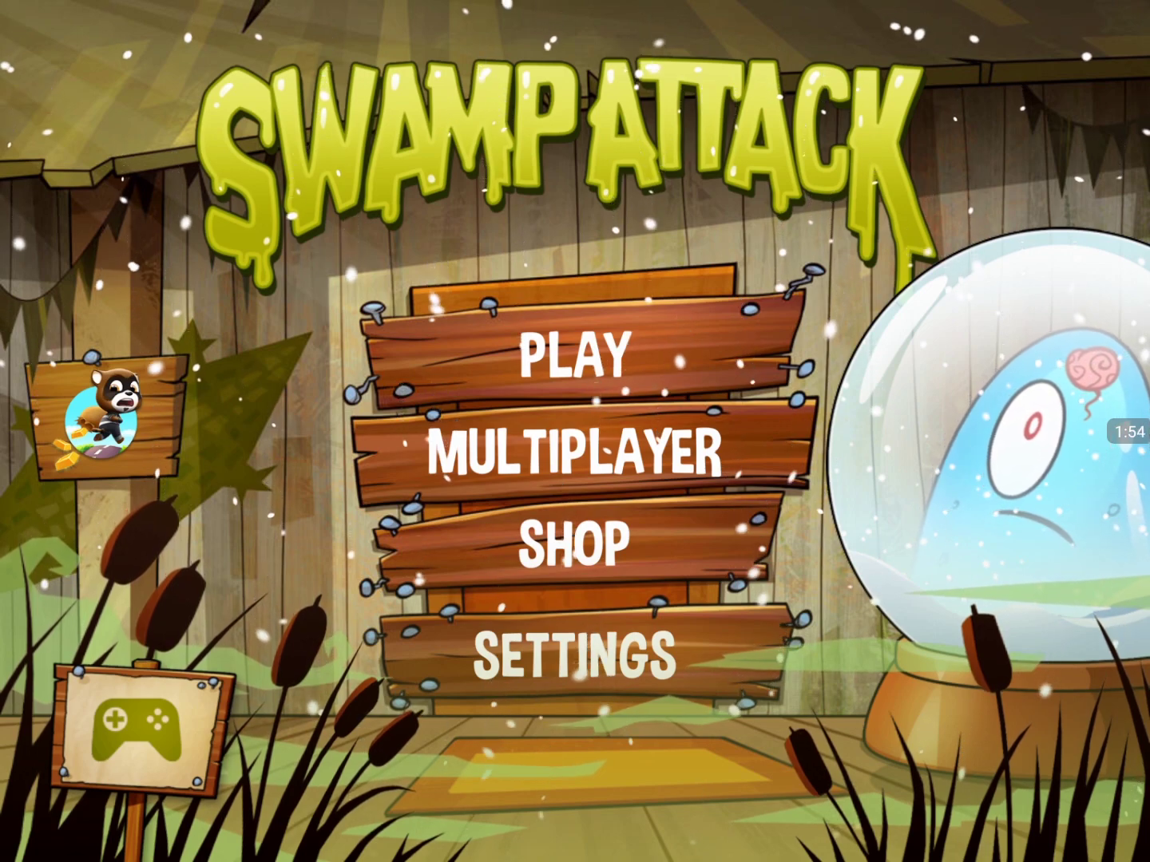
Open the Swamp Attack shop and look at the coin offers, then close them
{"action": "left_click", "coordinate": [575, 543]}
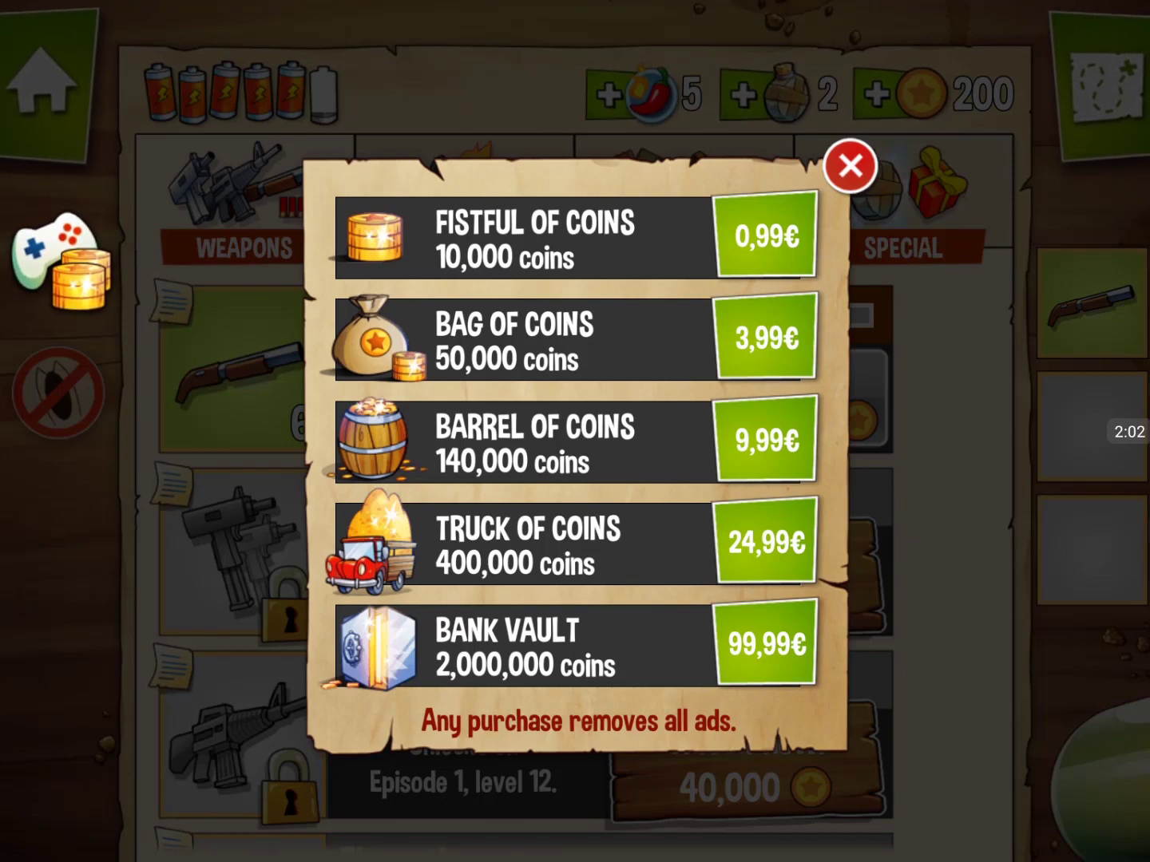
{"action": "key", "text": "Escape"}
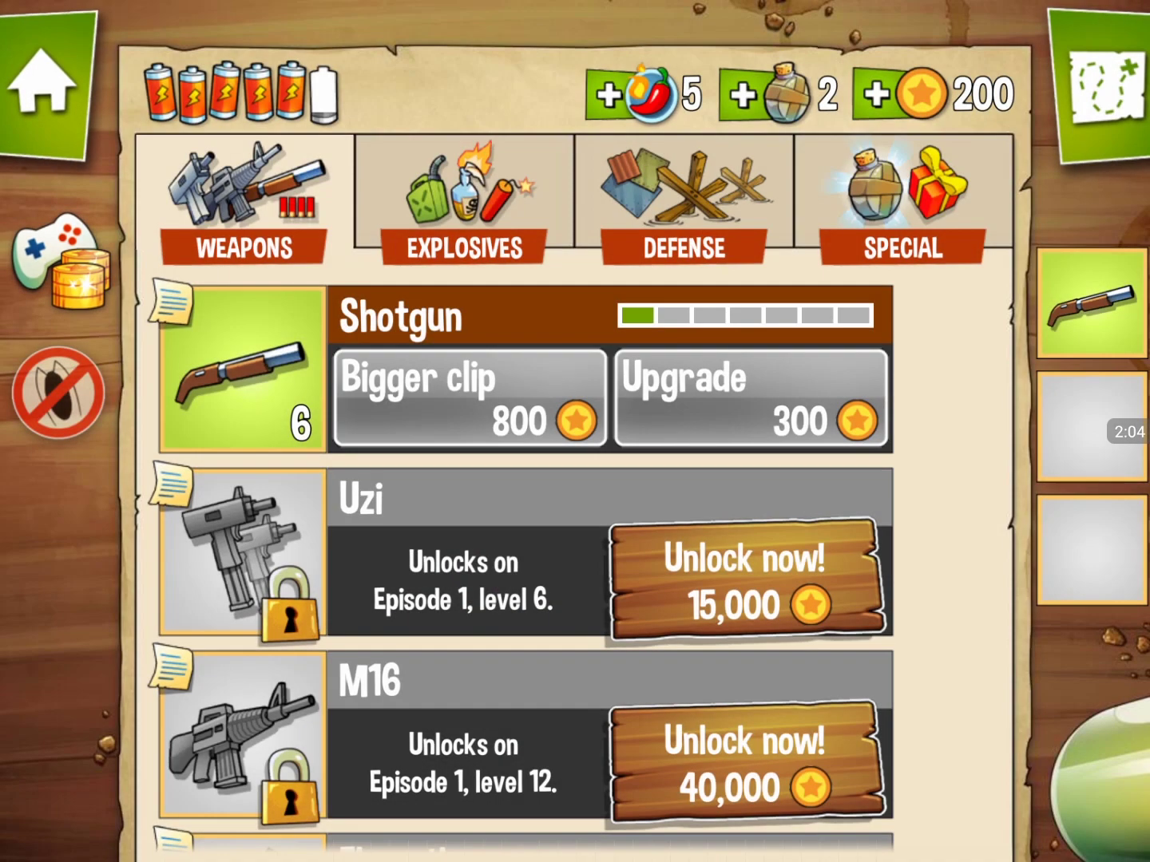
{"action": "left_click", "coordinate": [935, 93]}
{"action": "key", "text": "Escape"}
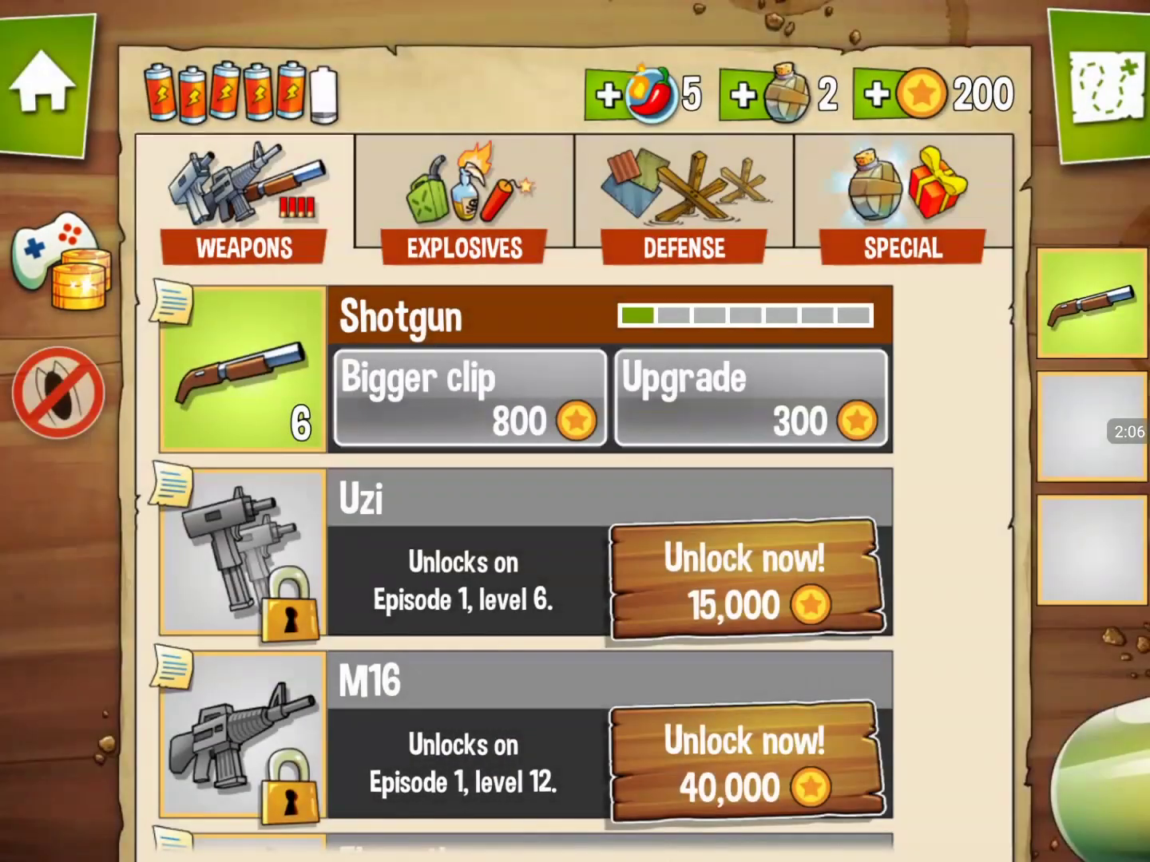
Try buying 10 potions, dismiss the failed payment and error, and quit the game
{"action": "left_click", "coordinate": [778, 94]}
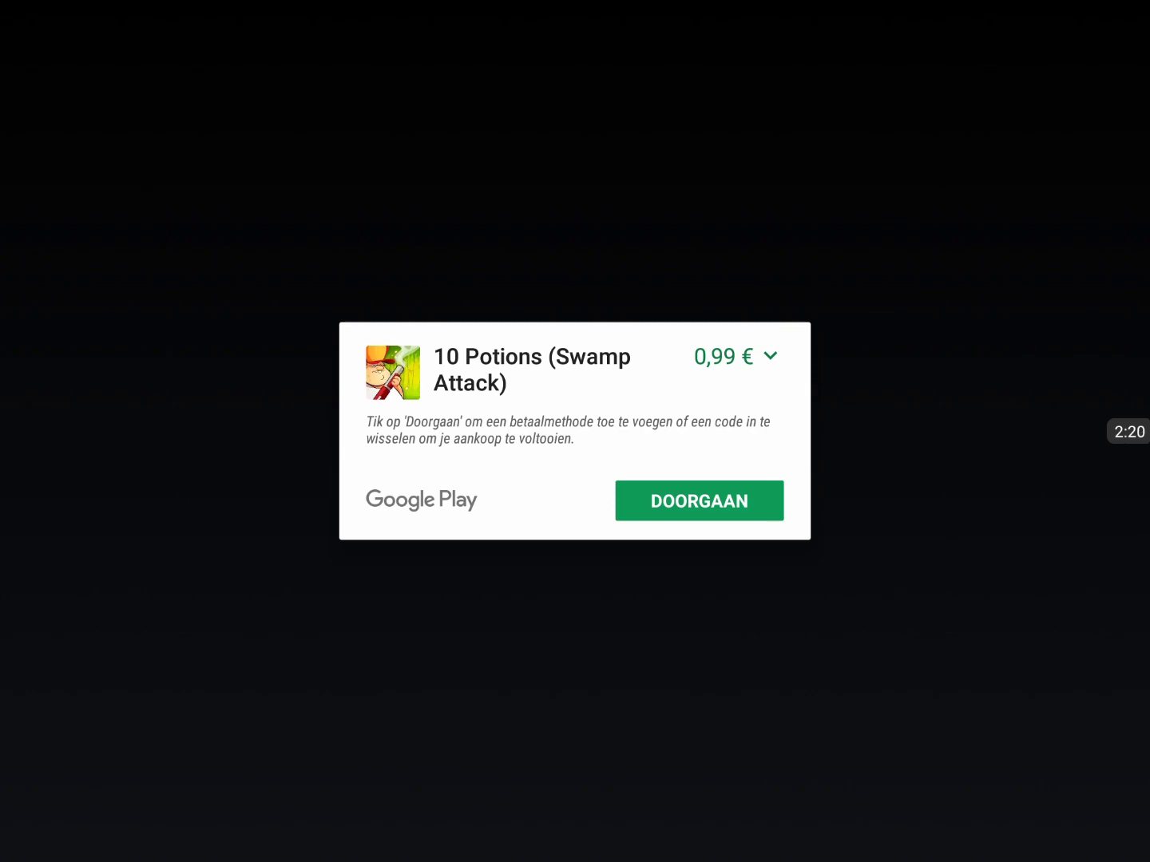
{"action": "key", "text": "Escape"}
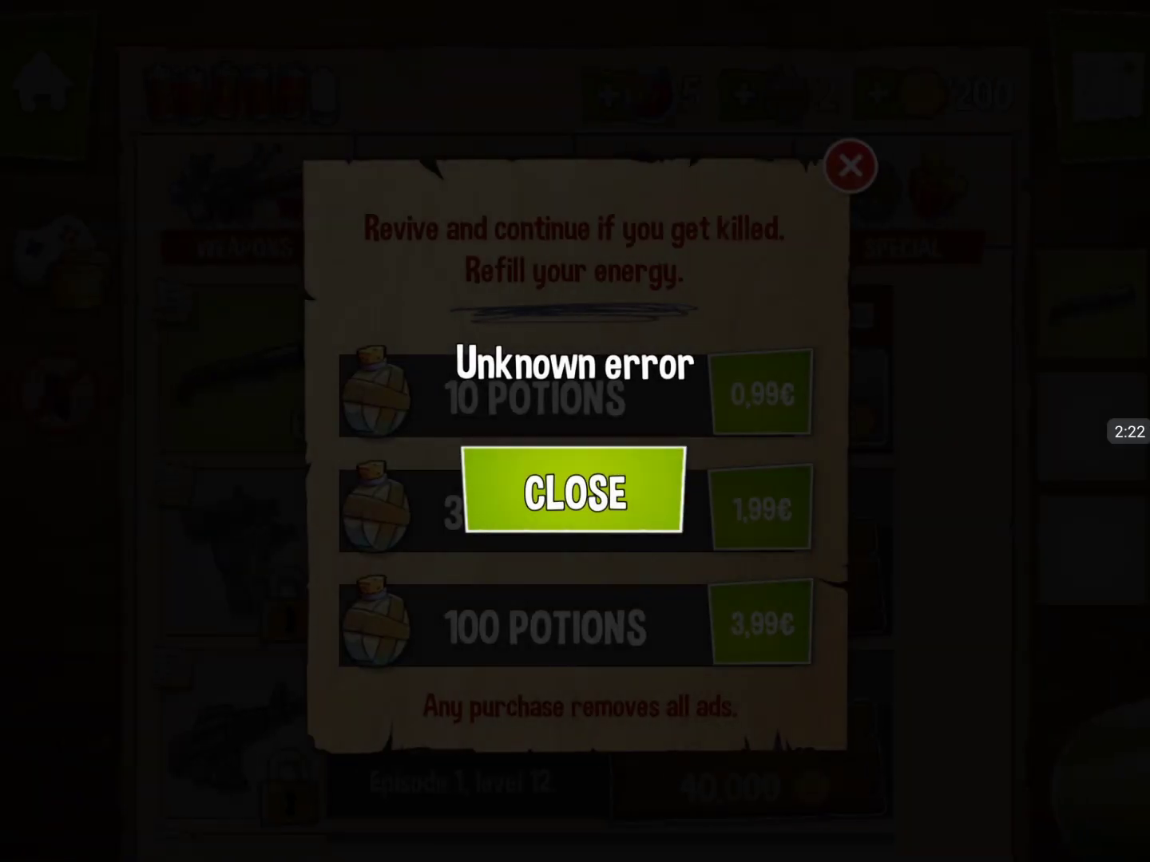
{"action": "key", "text": "Escape"}
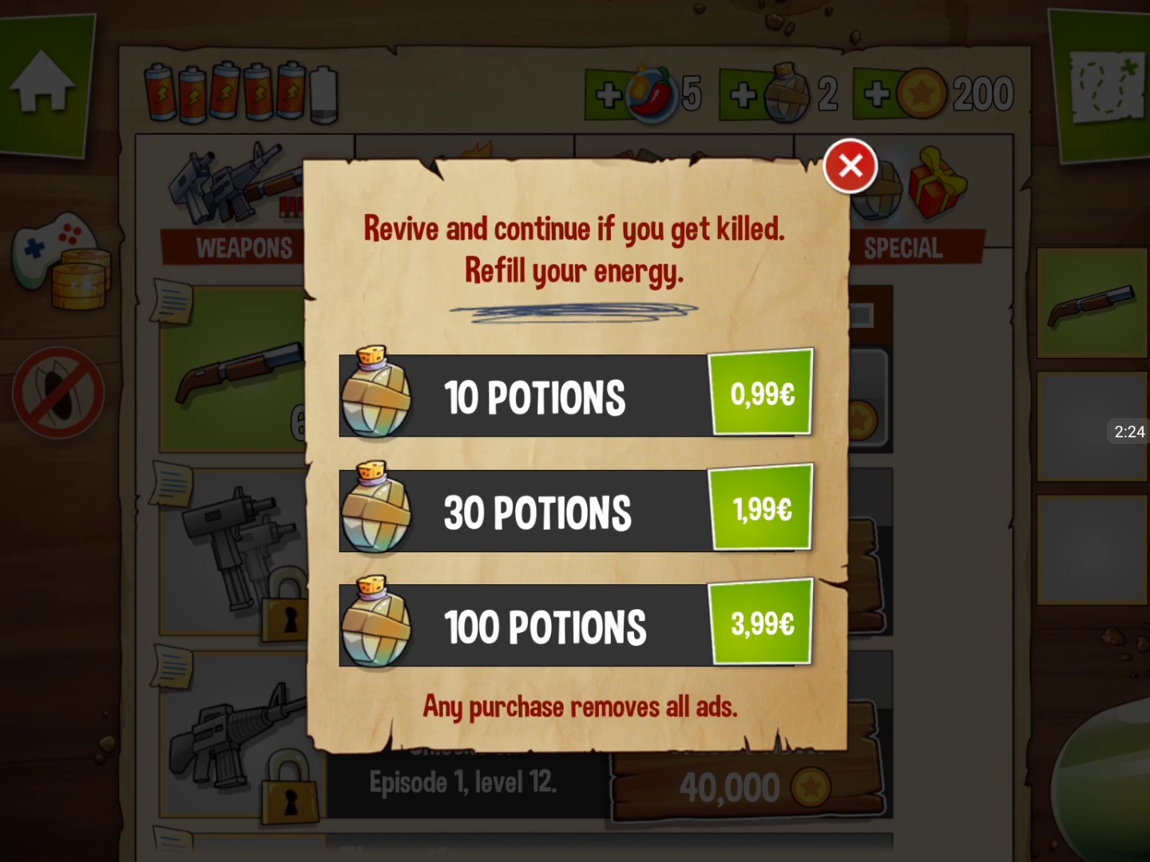
{"action": "key", "text": "Escape"}
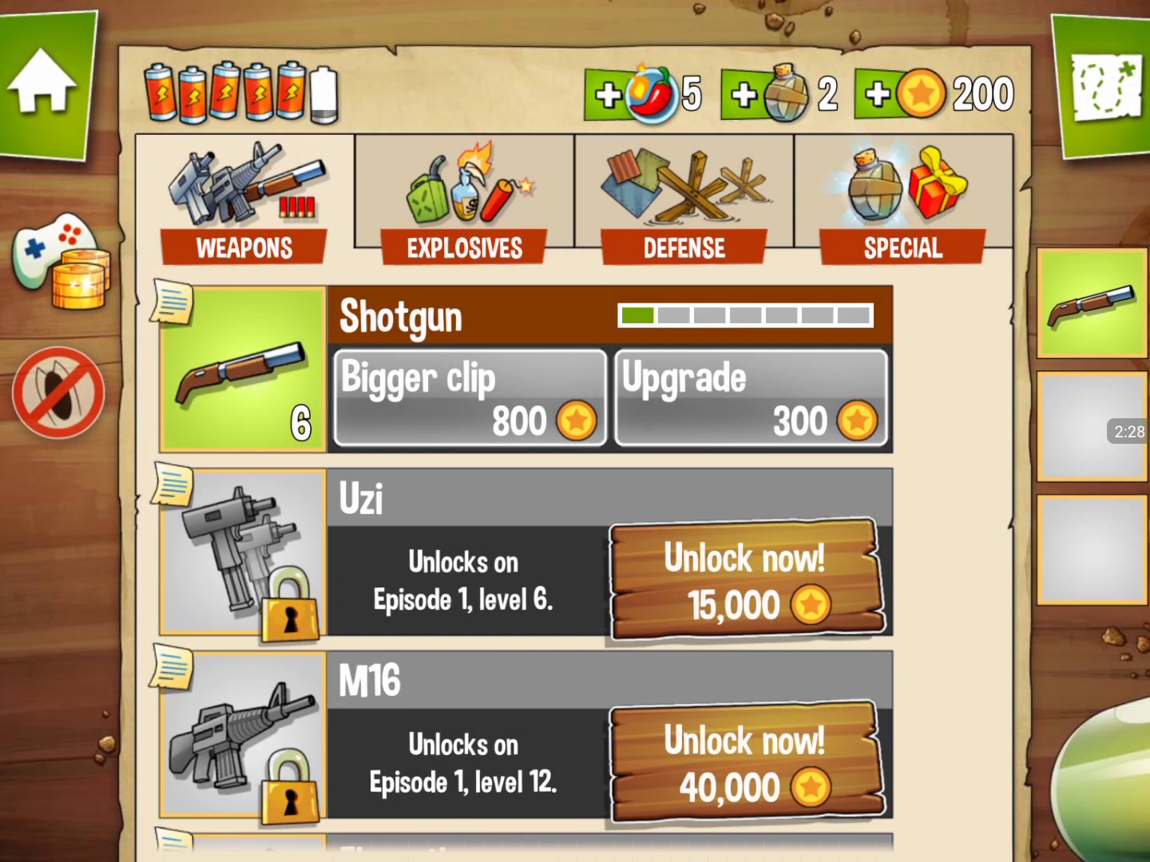
{"action": "key", "text": "Escape"}
{"action": "key", "text": "Escape"}
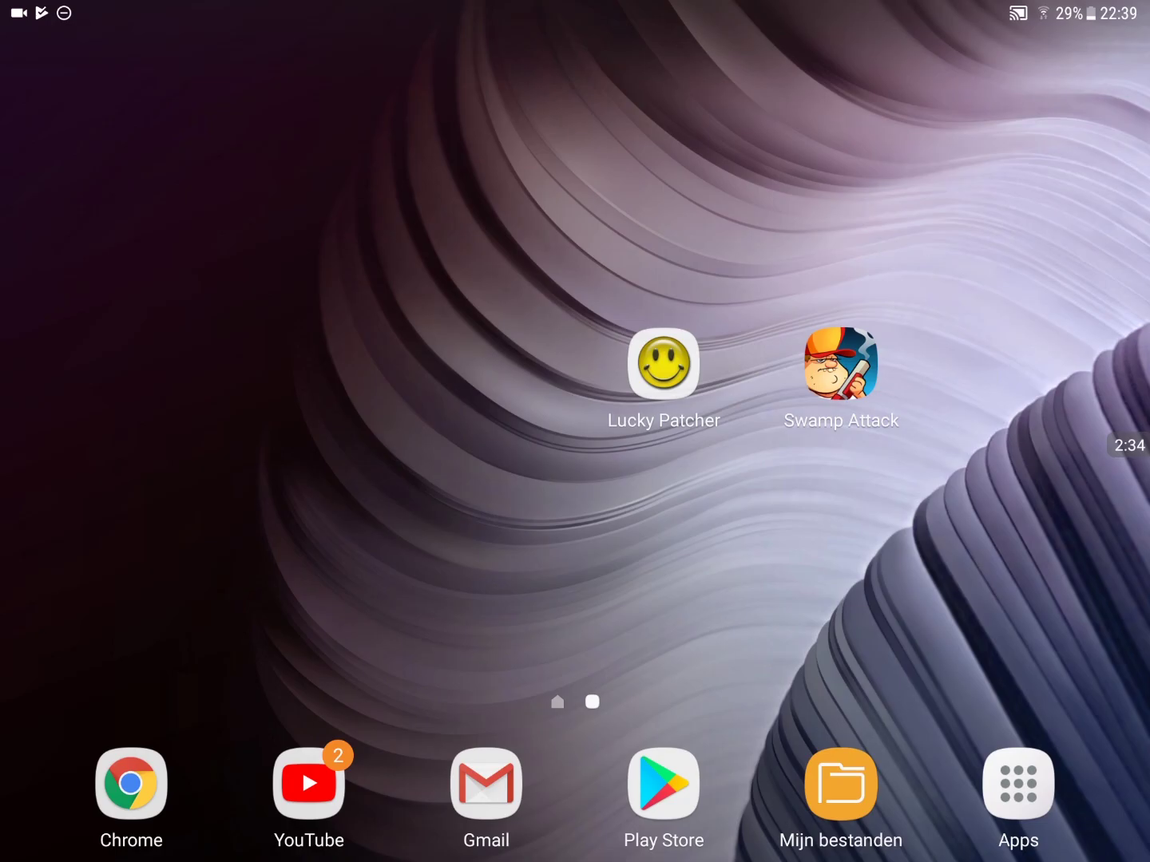
In Chrome, request the Lucky Patcher 7.2.2 APK download from luckypatchers.com
{"action": "left_click", "coordinate": [130, 784]}
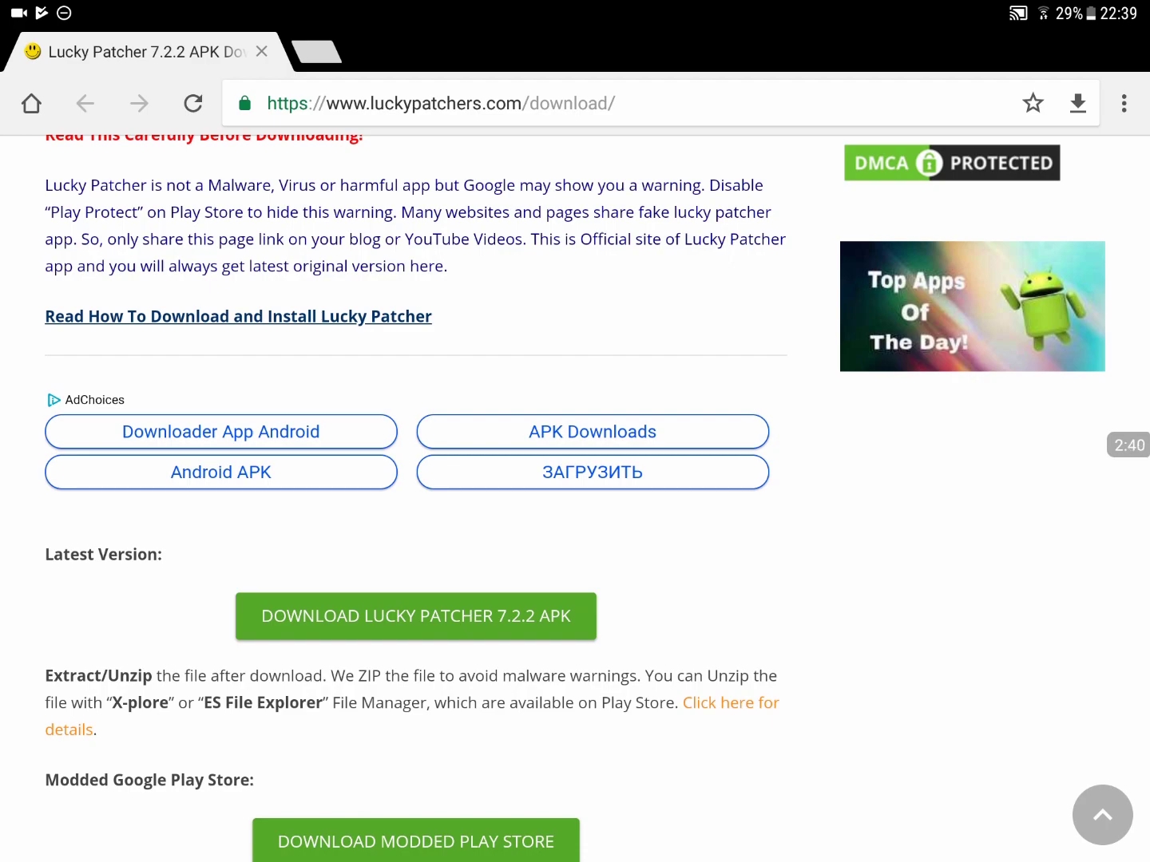
{"action": "scroll", "coordinate": [575, 449], "scroll_direction": "down", "scroll_amount": 3}
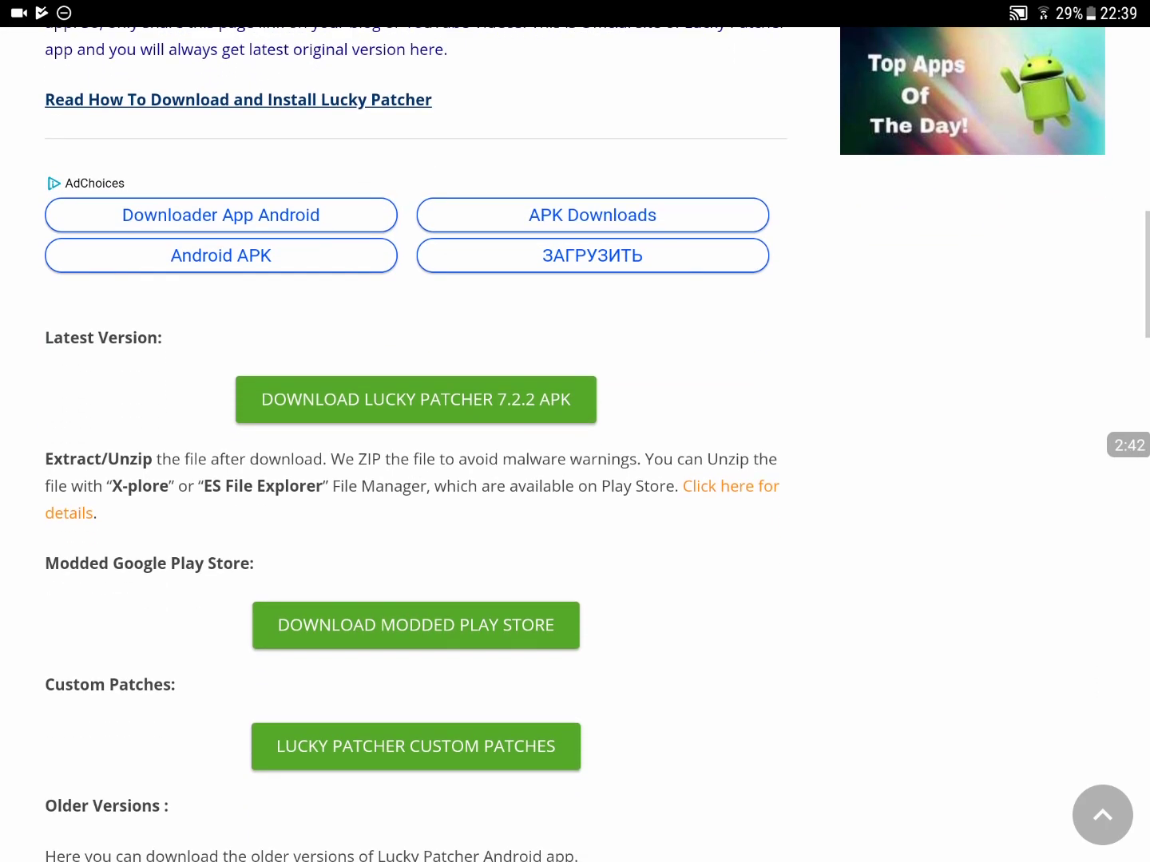
{"action": "scroll", "coordinate": [575, 449], "scroll_direction": "down", "scroll_amount": 1}
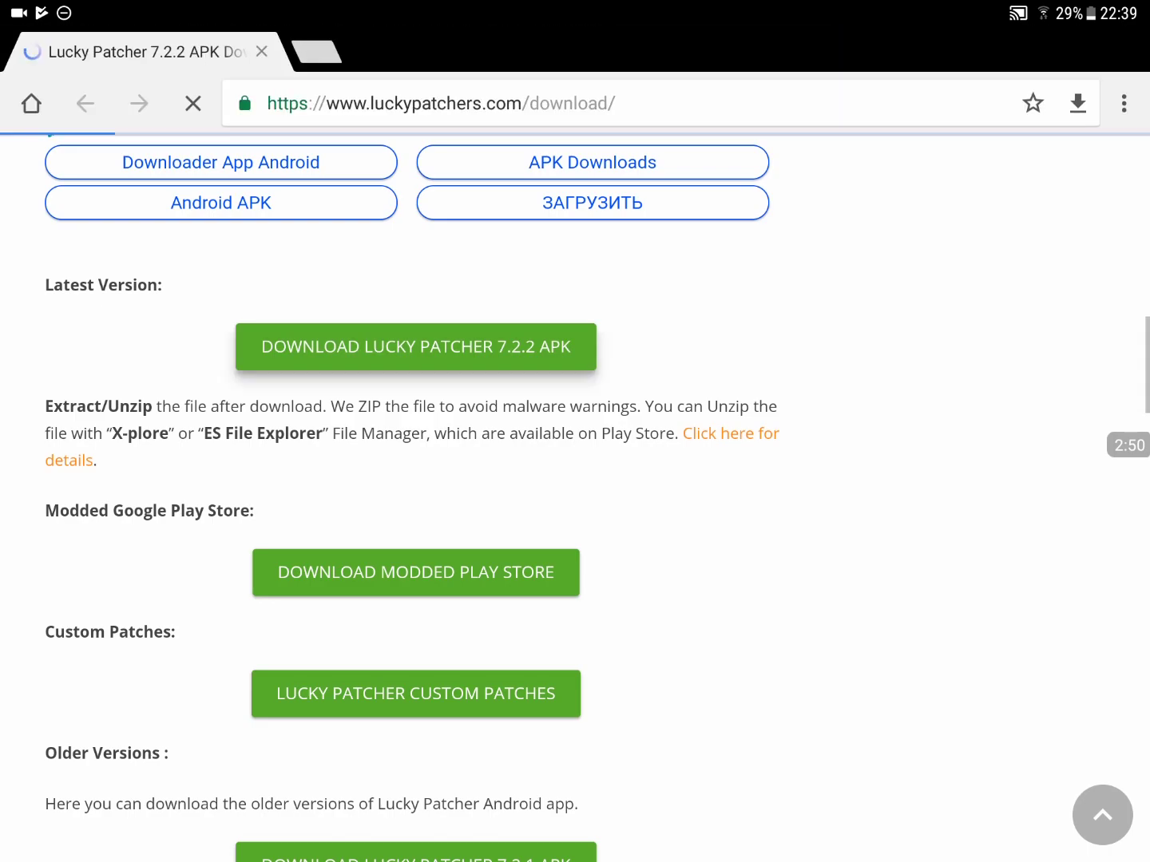
{"action": "left_click", "coordinate": [415, 347]}
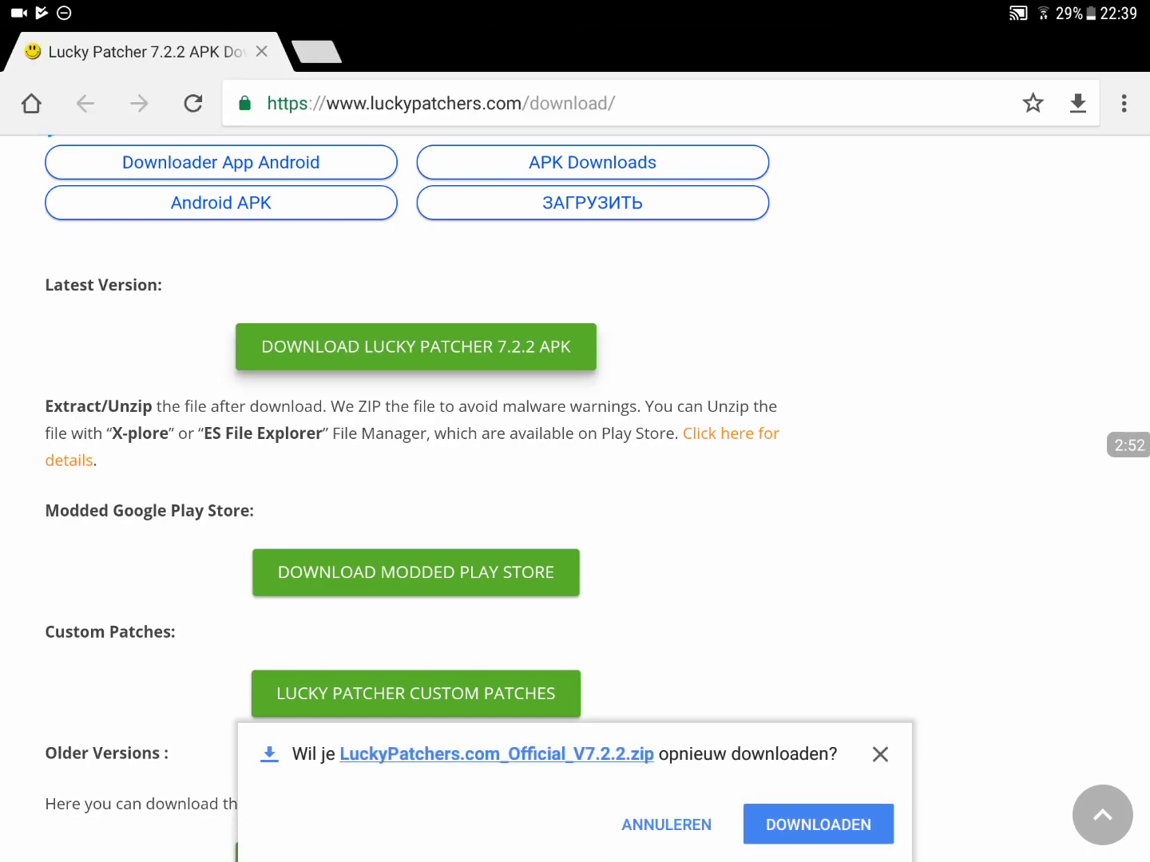
Extract the Lucky Patcher 7.2.2 zip, replacing the old folder, and open the extracted APK
{"action": "key", "text": "alt+Tab"}
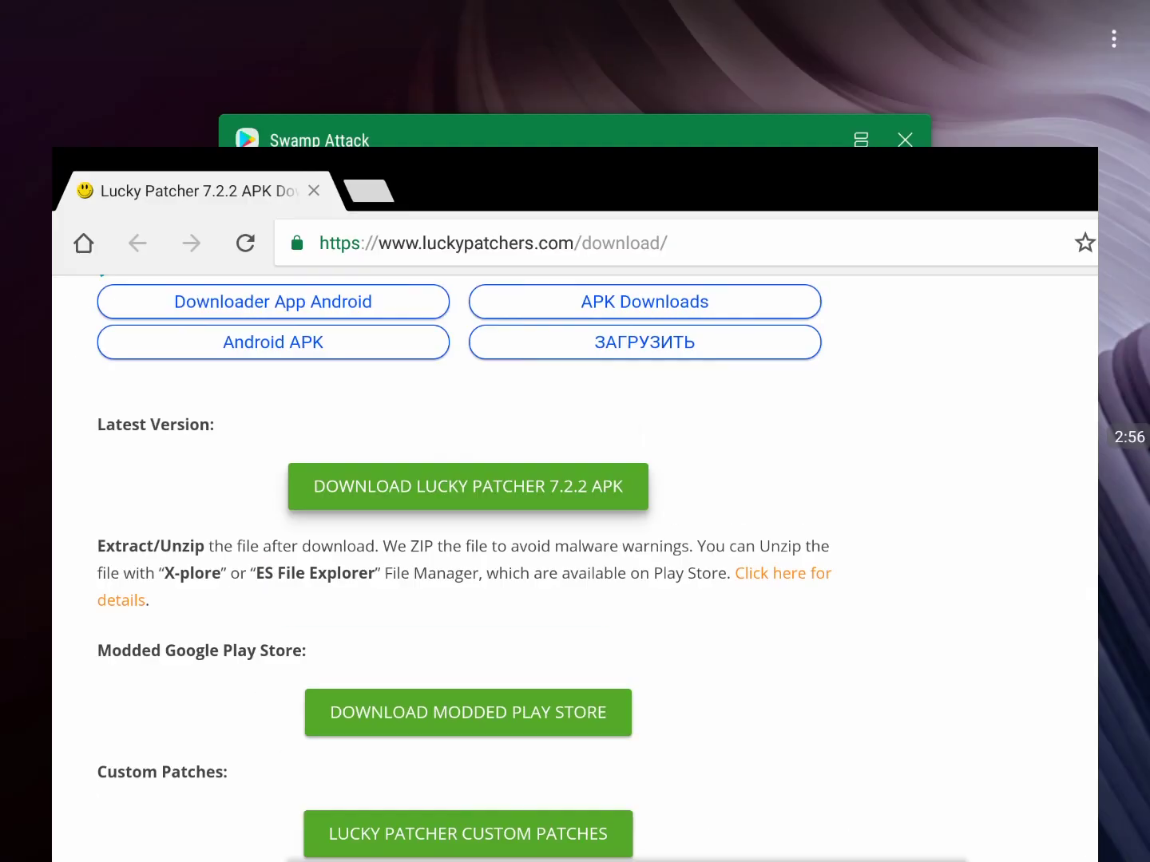
{"action": "key", "text": "super"}
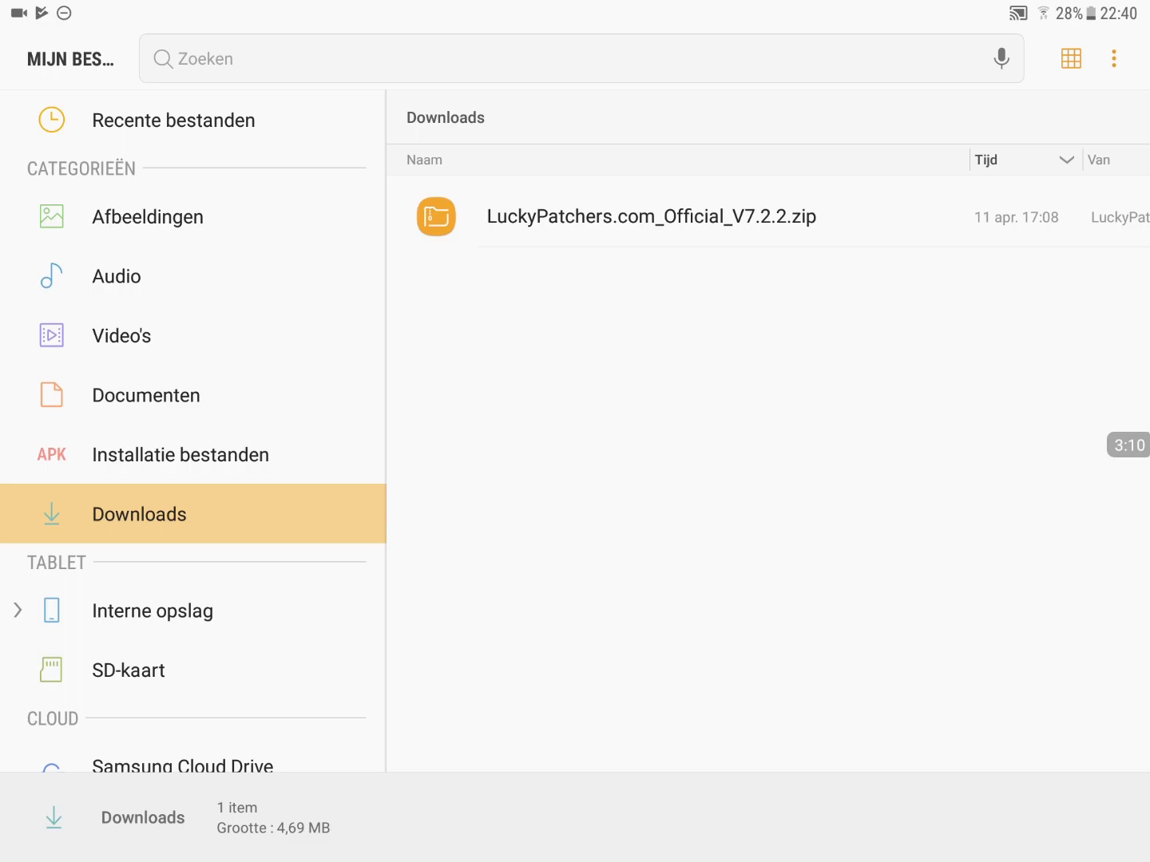
{"action": "left_click", "coordinate": [652, 217]}
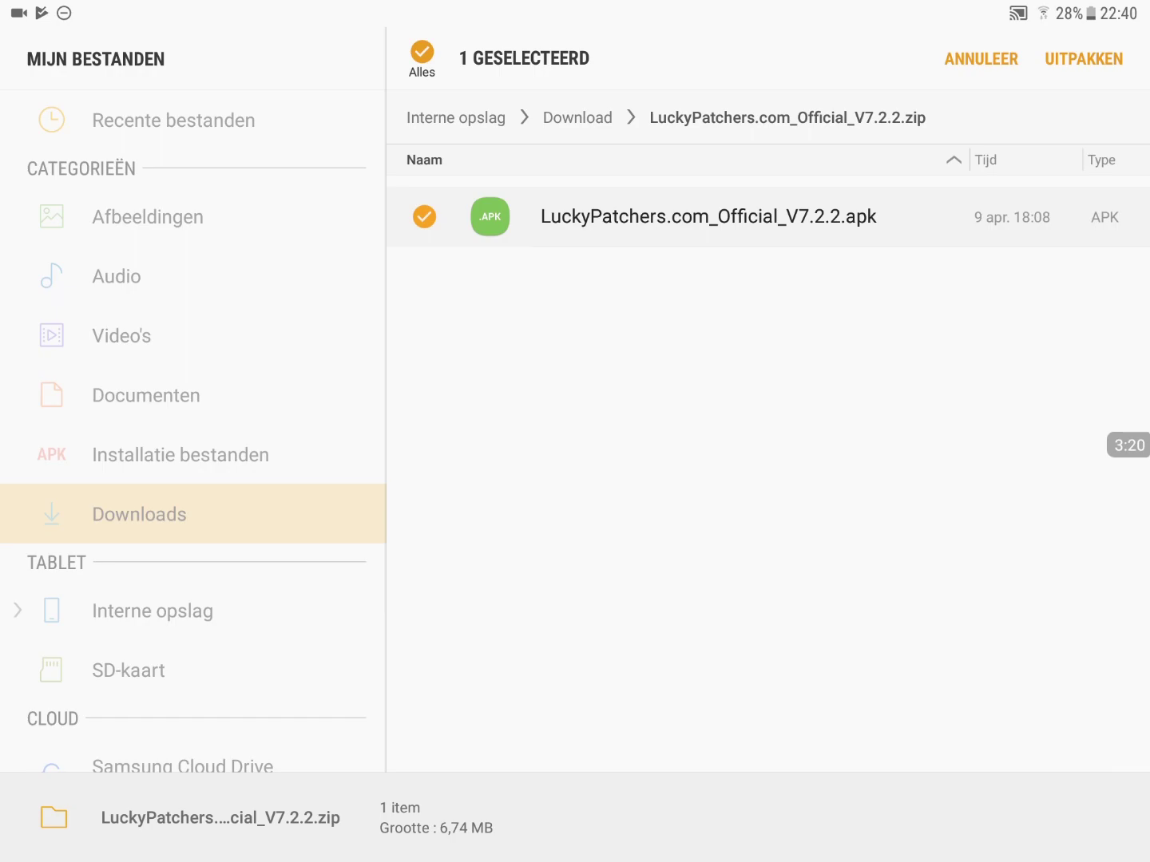
{"action": "left_click", "coordinate": [1082, 58]}
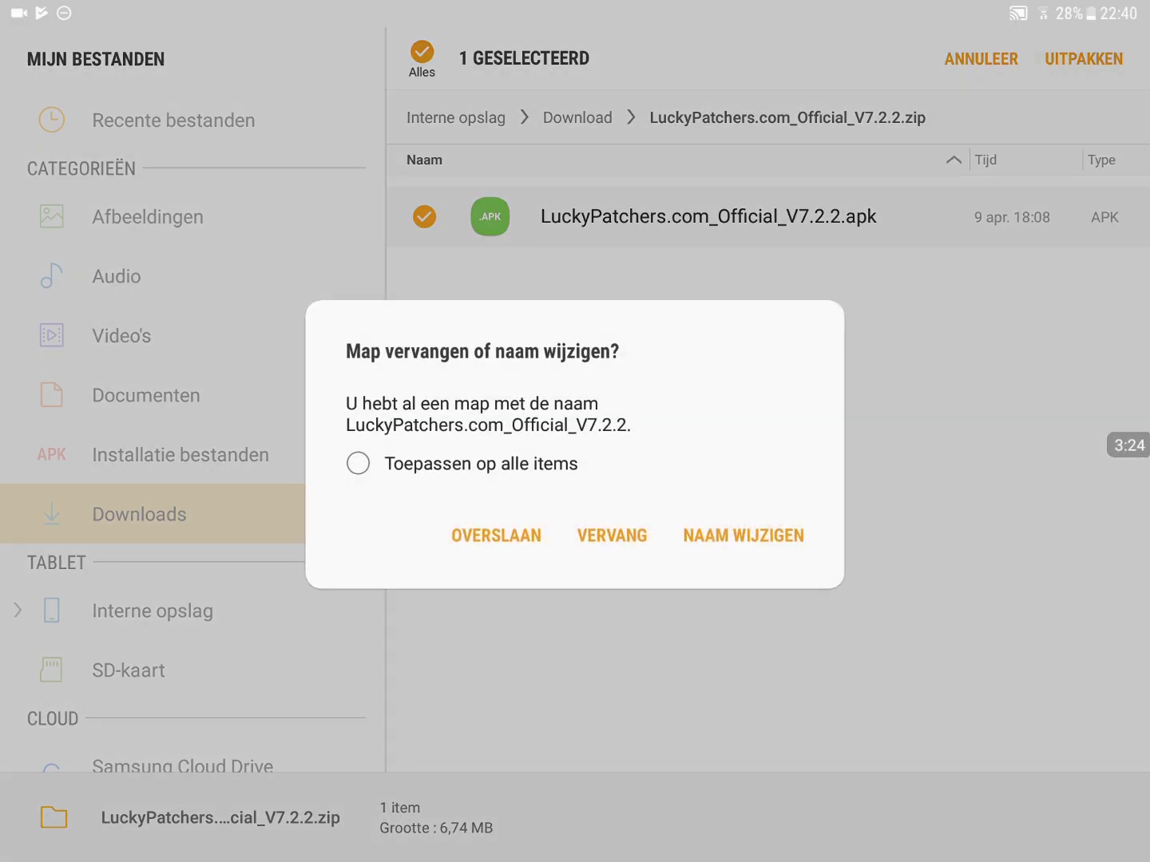
{"action": "left_click", "coordinate": [612, 536]}
{"action": "left_click", "coordinate": [575, 536]}
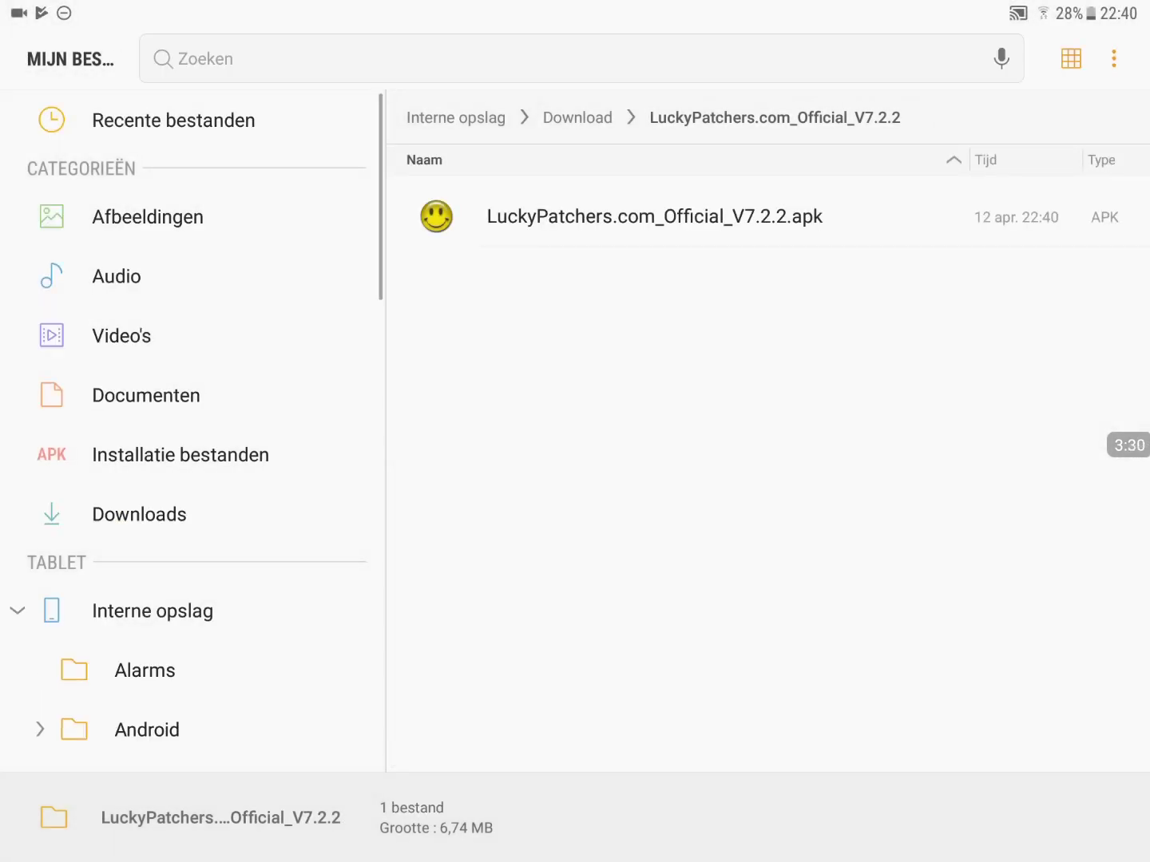
{"action": "scroll", "coordinate": [193, 431], "scroll_direction": "up", "scroll_amount": 1}
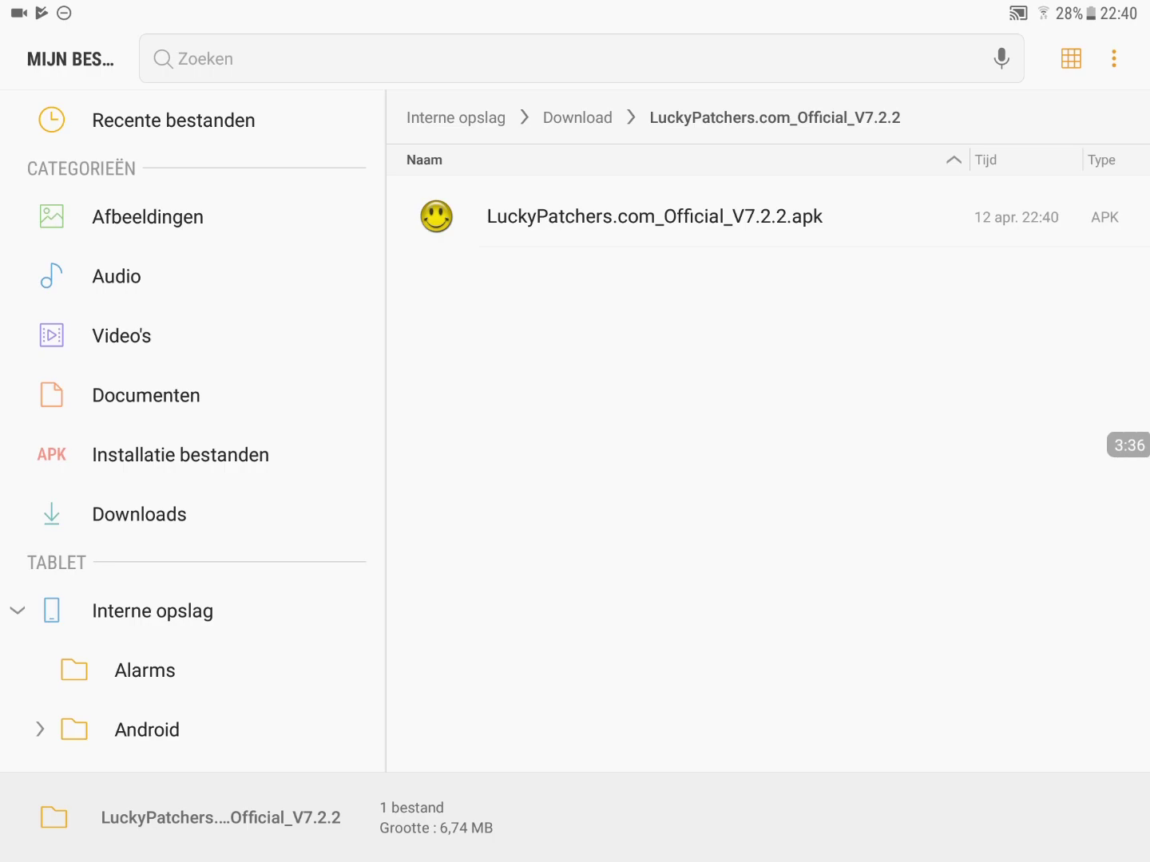
{"action": "left_click", "coordinate": [654, 216]}
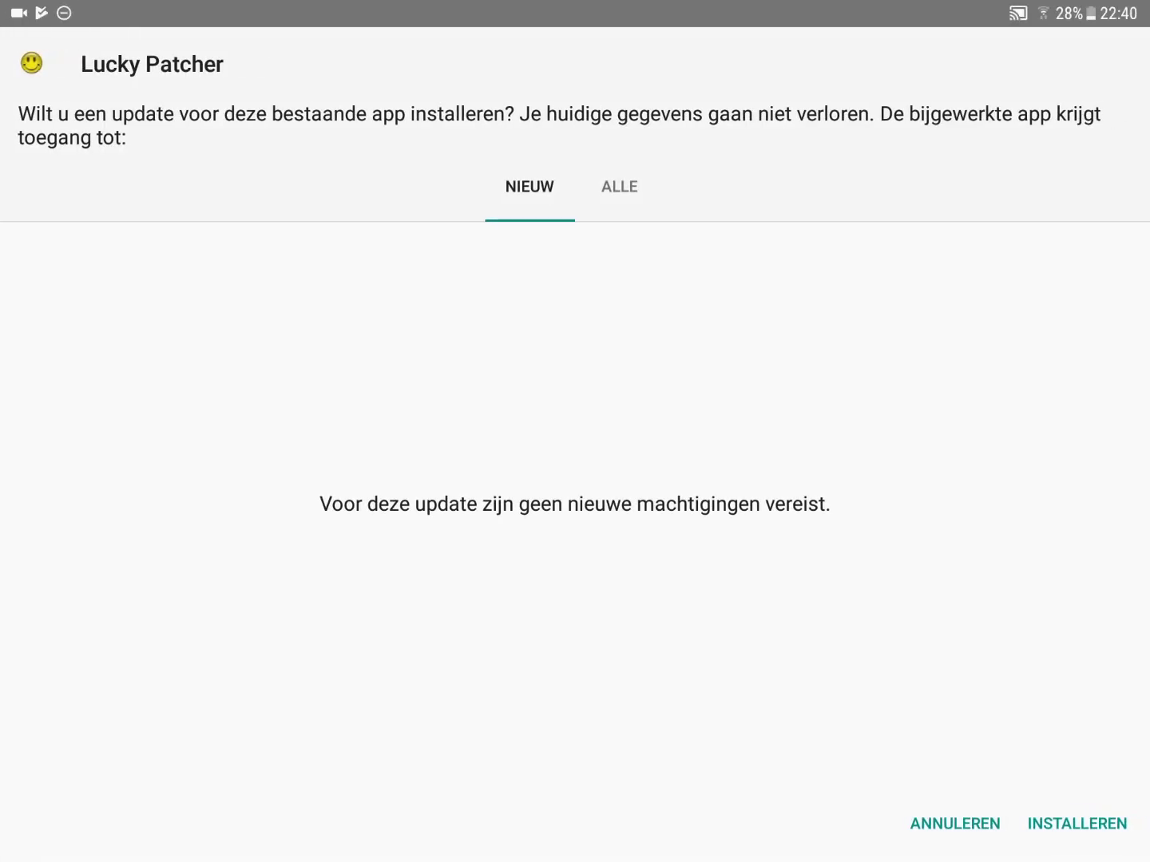
Leave the Lucky Patcher update prompt and start Lucky Patcher from the home screen
{"action": "left_click", "coordinate": [1077, 822]}
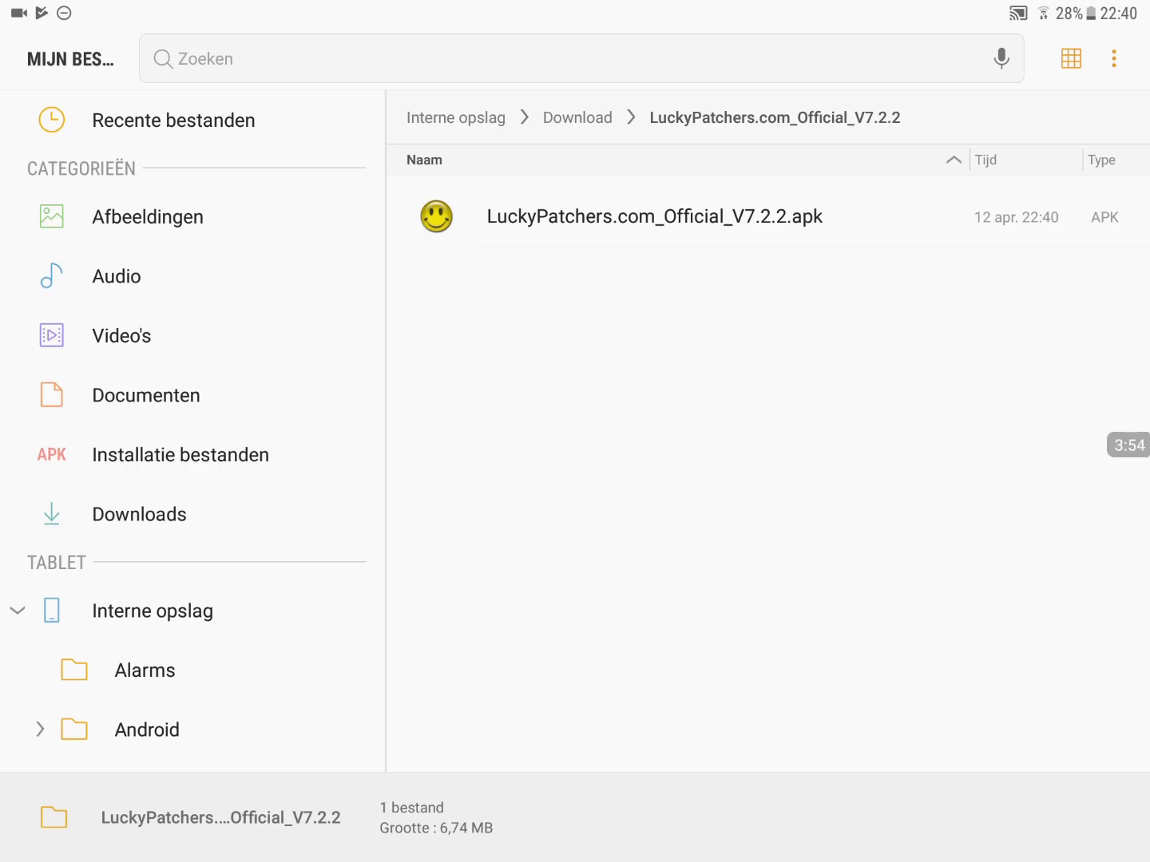
{"action": "key", "text": "Home"}
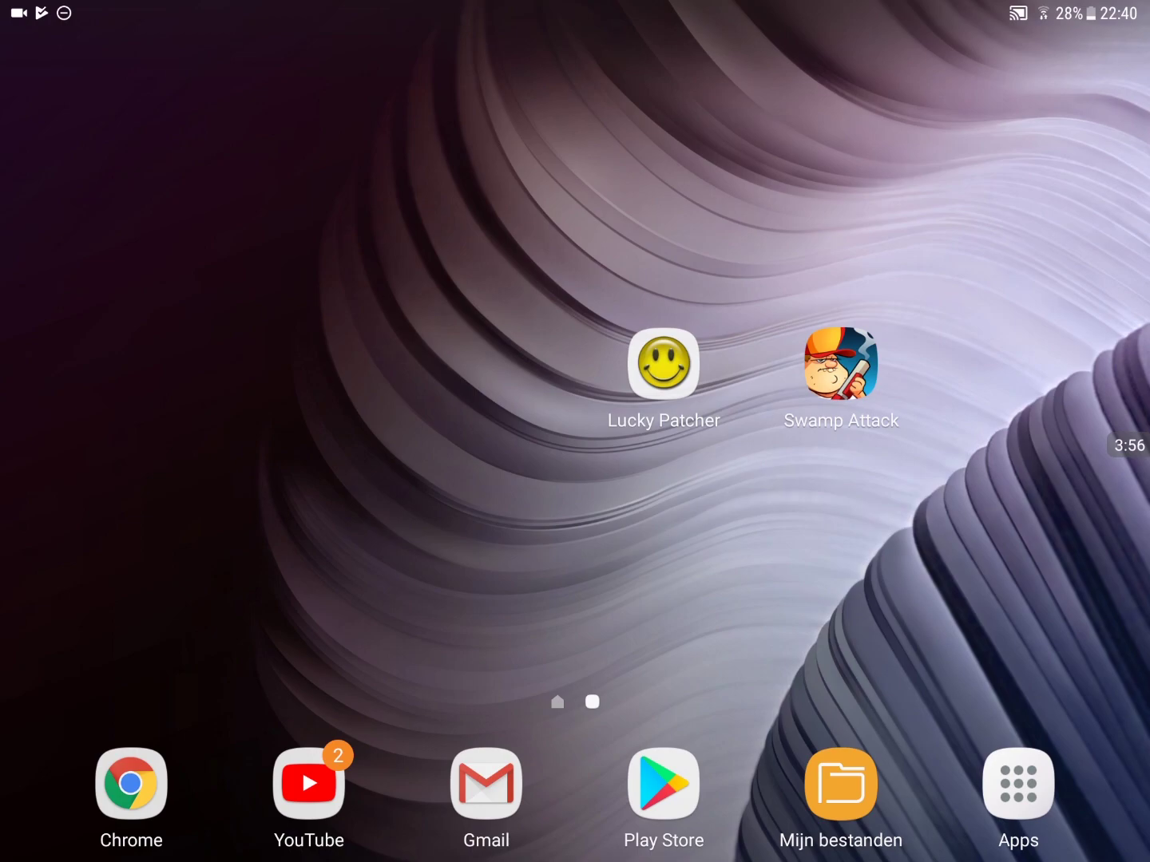
{"action": "left_click", "coordinate": [663, 365]}
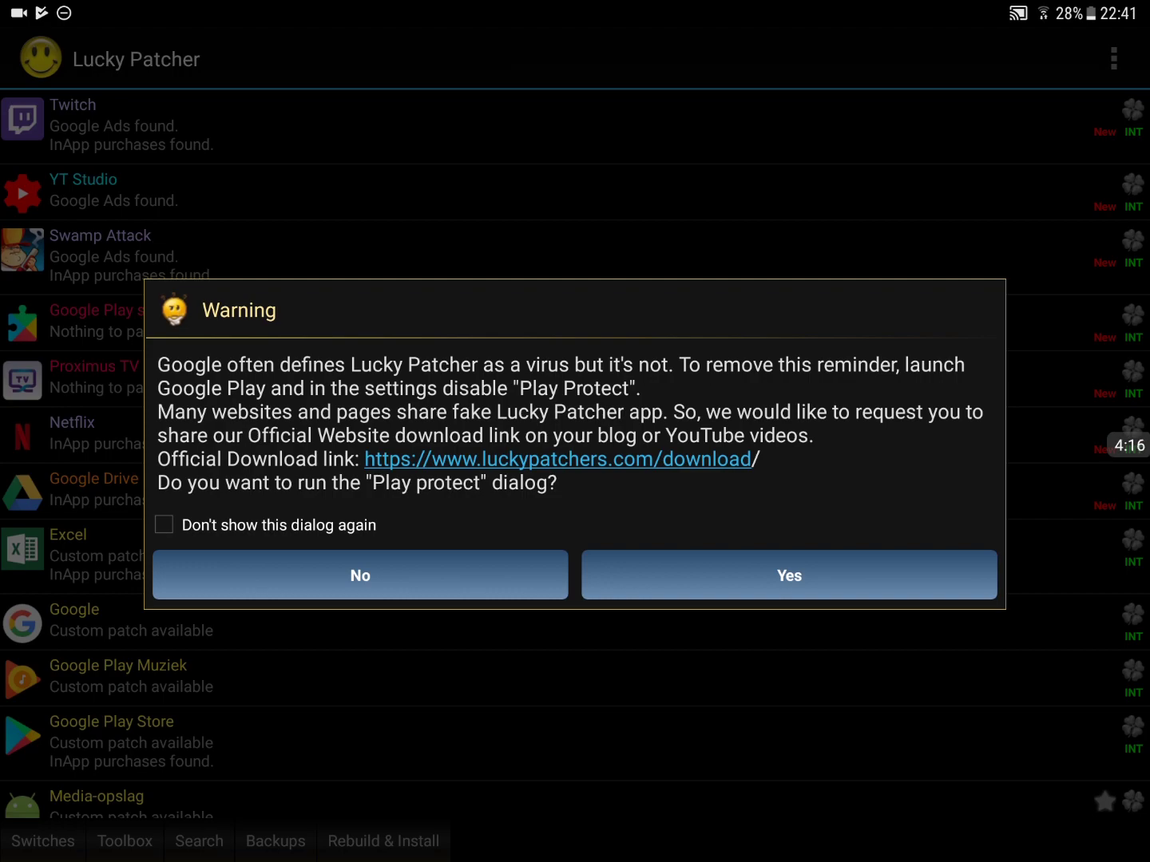
Dismiss Play Protect and choose Swamp Attack's modified APK rebuild with InApp and LVL emulation
{"action": "key", "text": "Escape"}
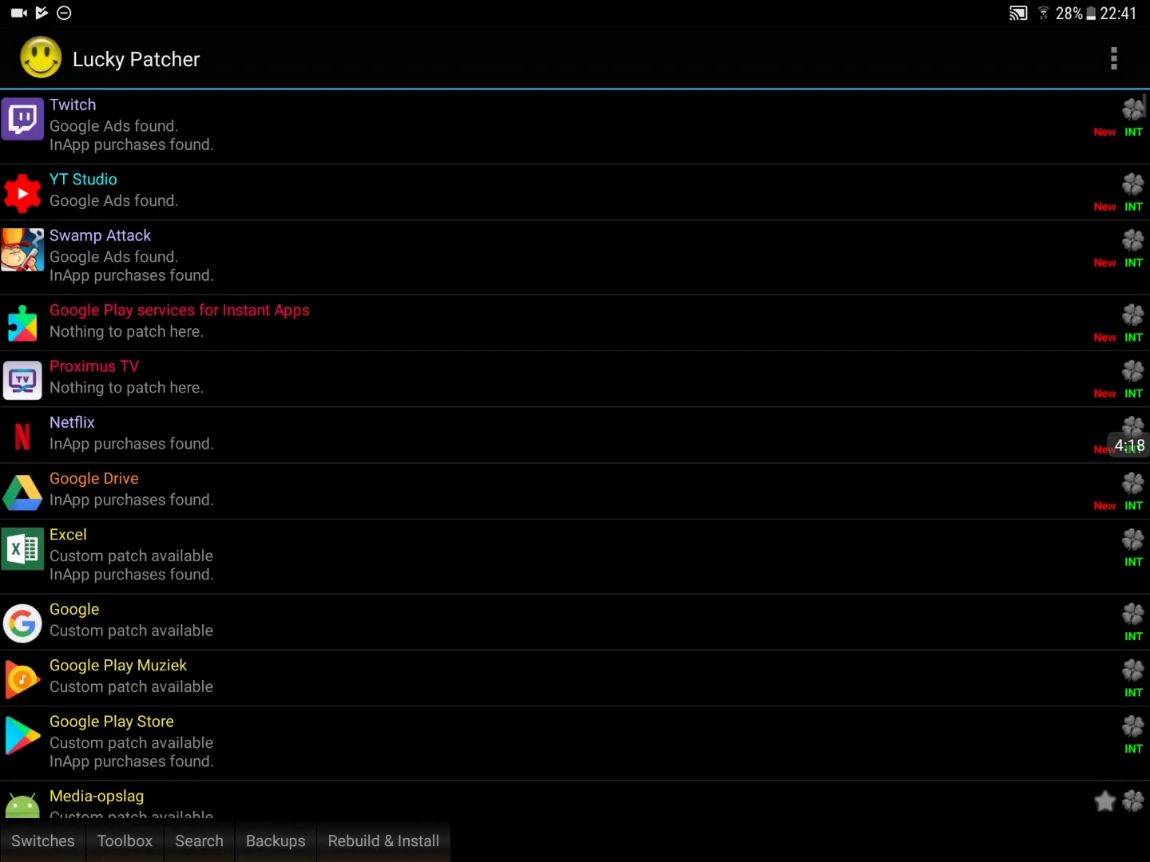
{"action": "left_click", "coordinate": [269, 256]}
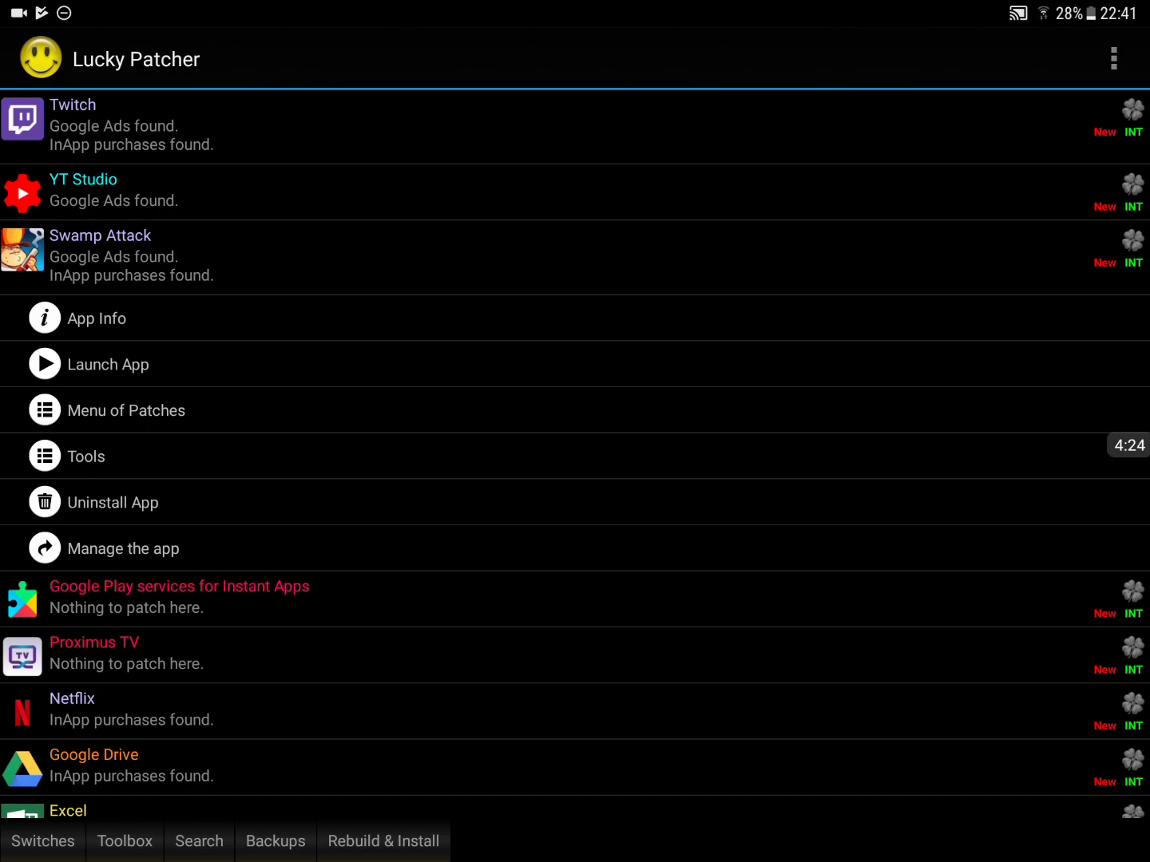
{"action": "left_click", "coordinate": [125, 409]}
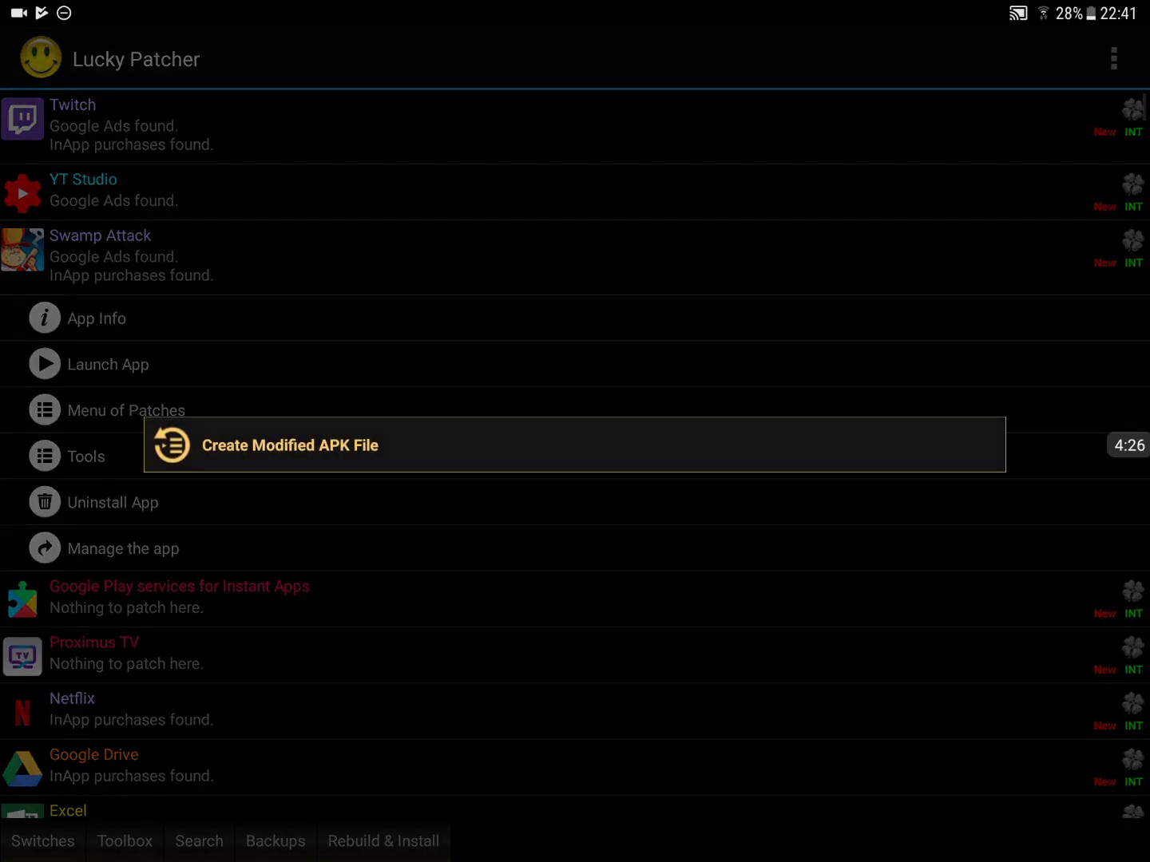
{"action": "left_click", "coordinate": [291, 445]}
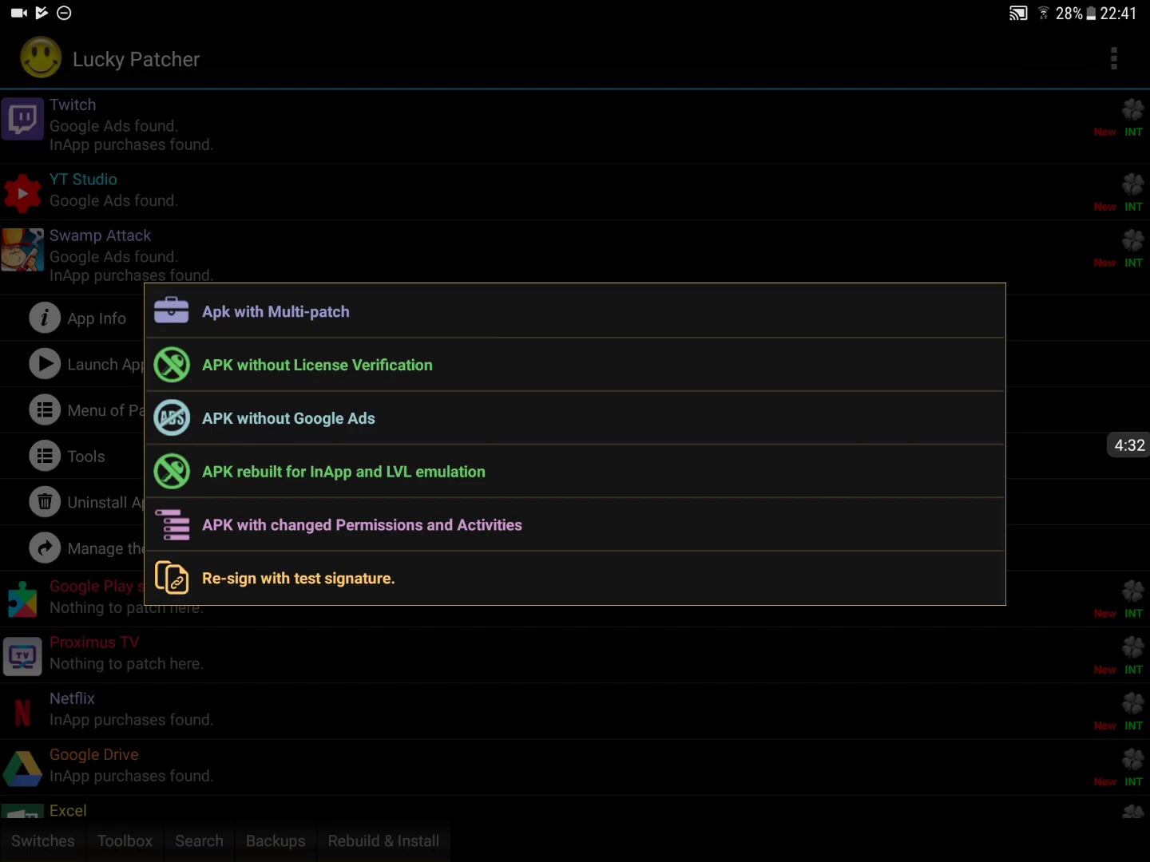
{"action": "left_click", "coordinate": [344, 471]}
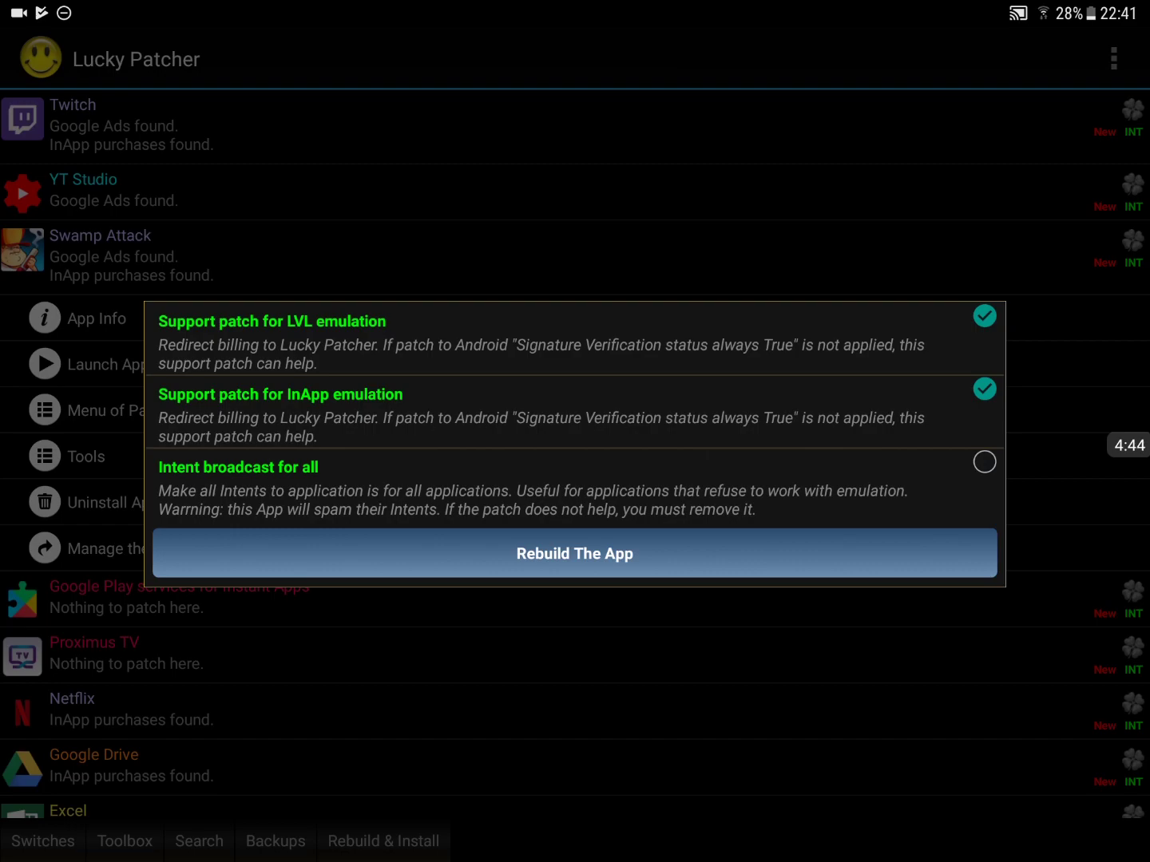
Rebuild the Swamp Attack APK with the selected InApp and LVL emulation patches
{"action": "left_click", "coordinate": [575, 555]}
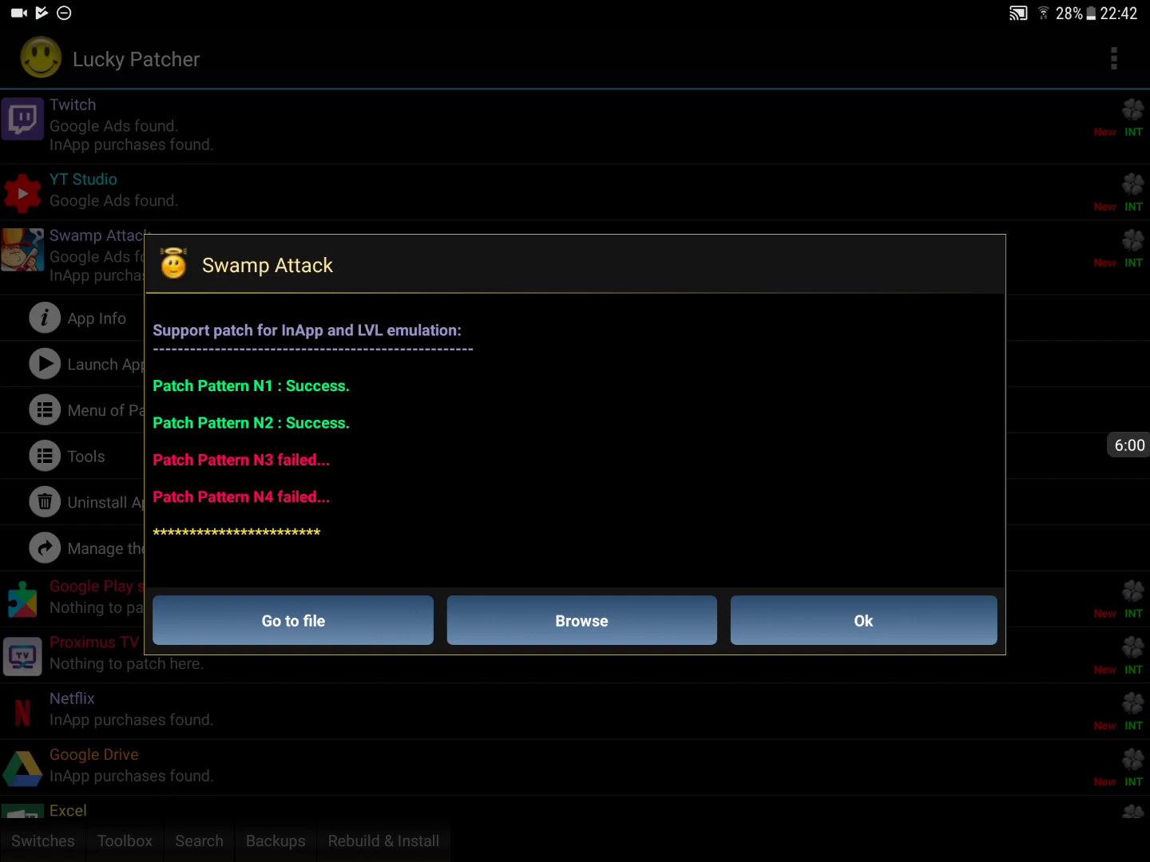
Use Uninstall and install to replace the original Swamp Attack with the patched APK
{"action": "left_click", "coordinate": [581, 621]}
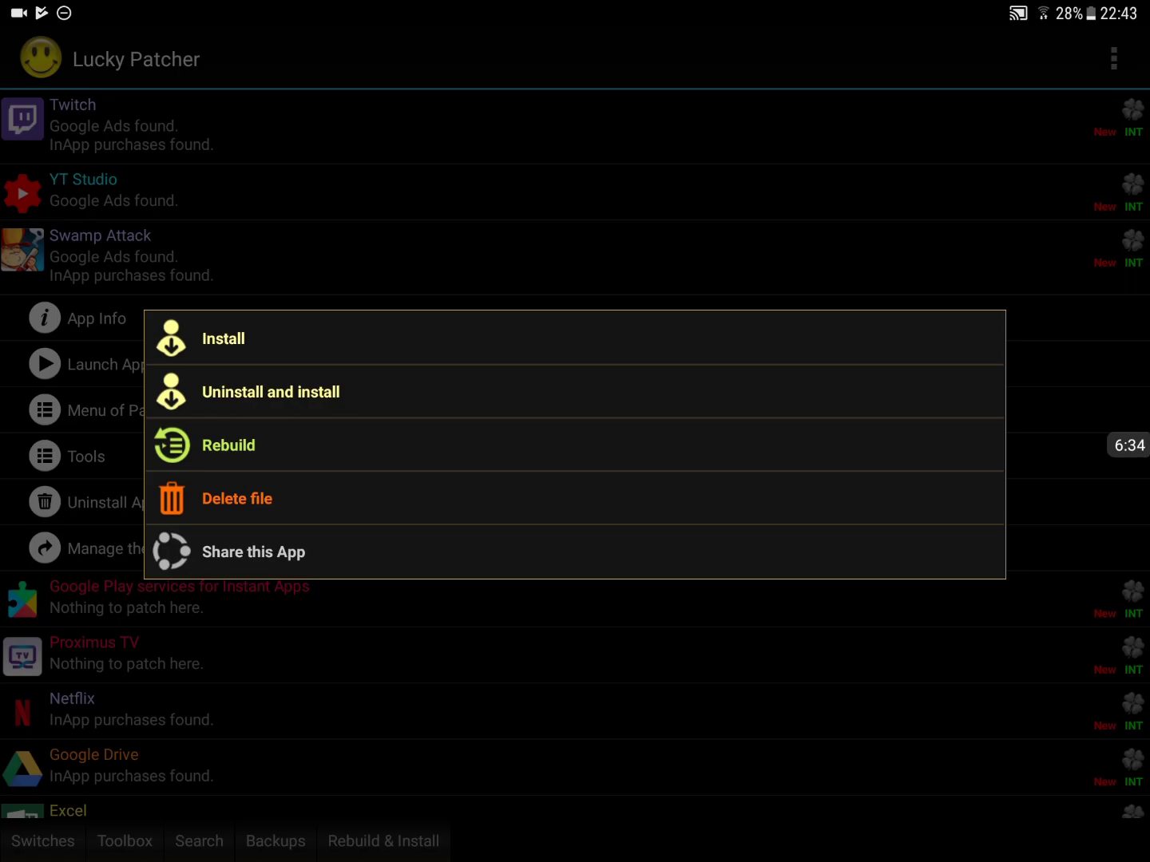
{"action": "left_click", "coordinate": [270, 391]}
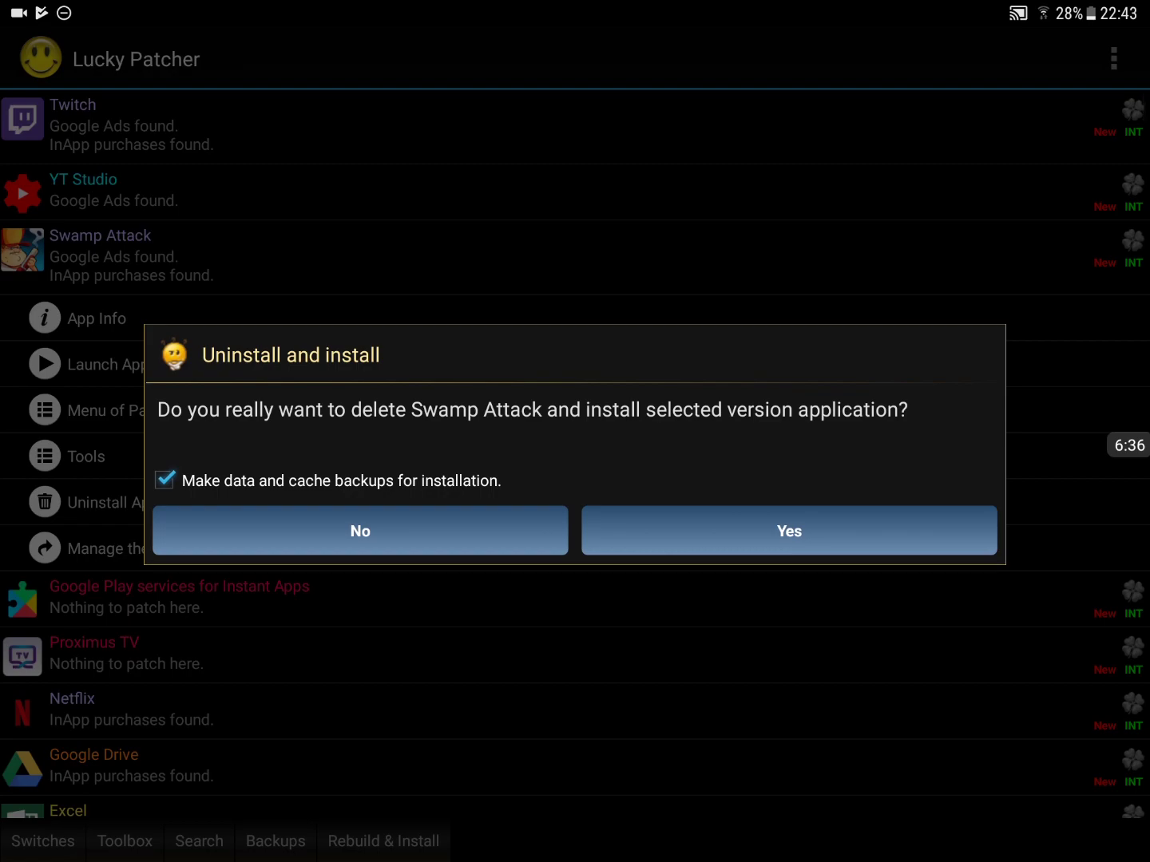
{"action": "left_click", "coordinate": [789, 531]}
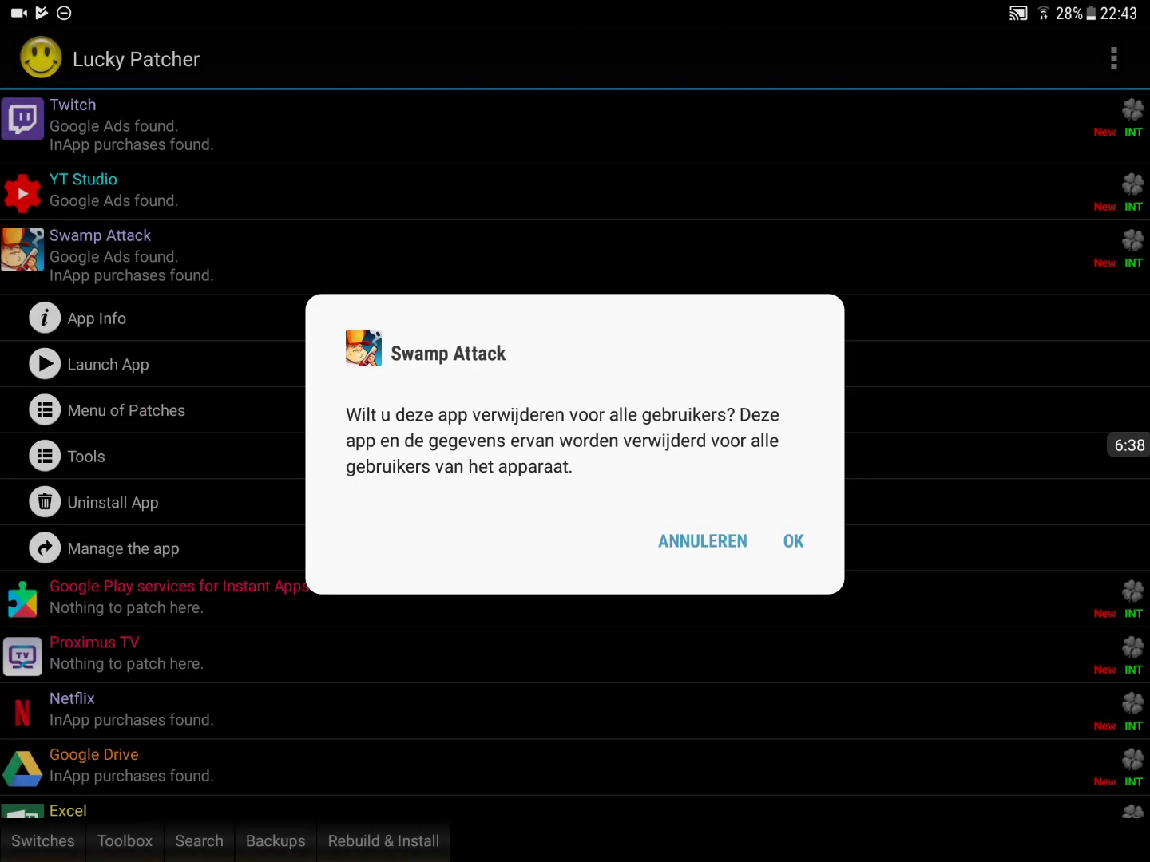
{"action": "left_click", "coordinate": [793, 542]}
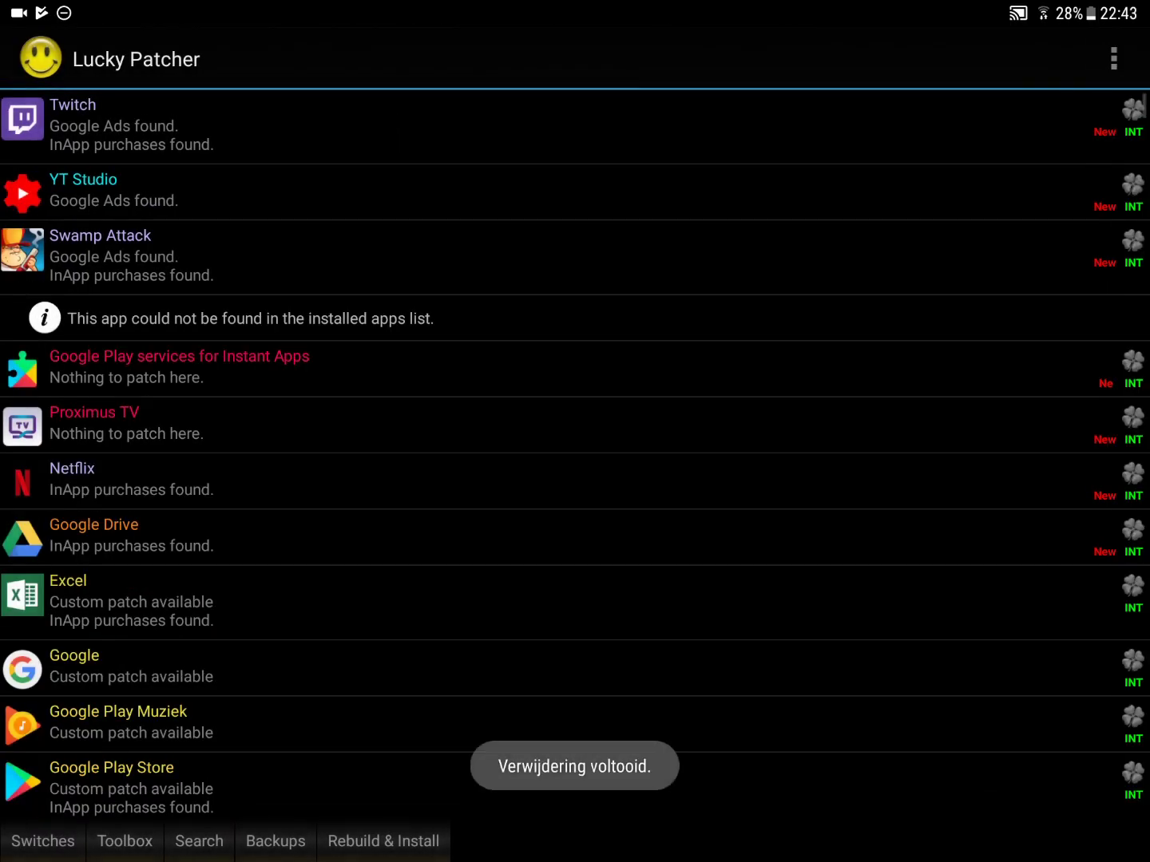
{"action": "left_click", "coordinate": [1078, 824]}
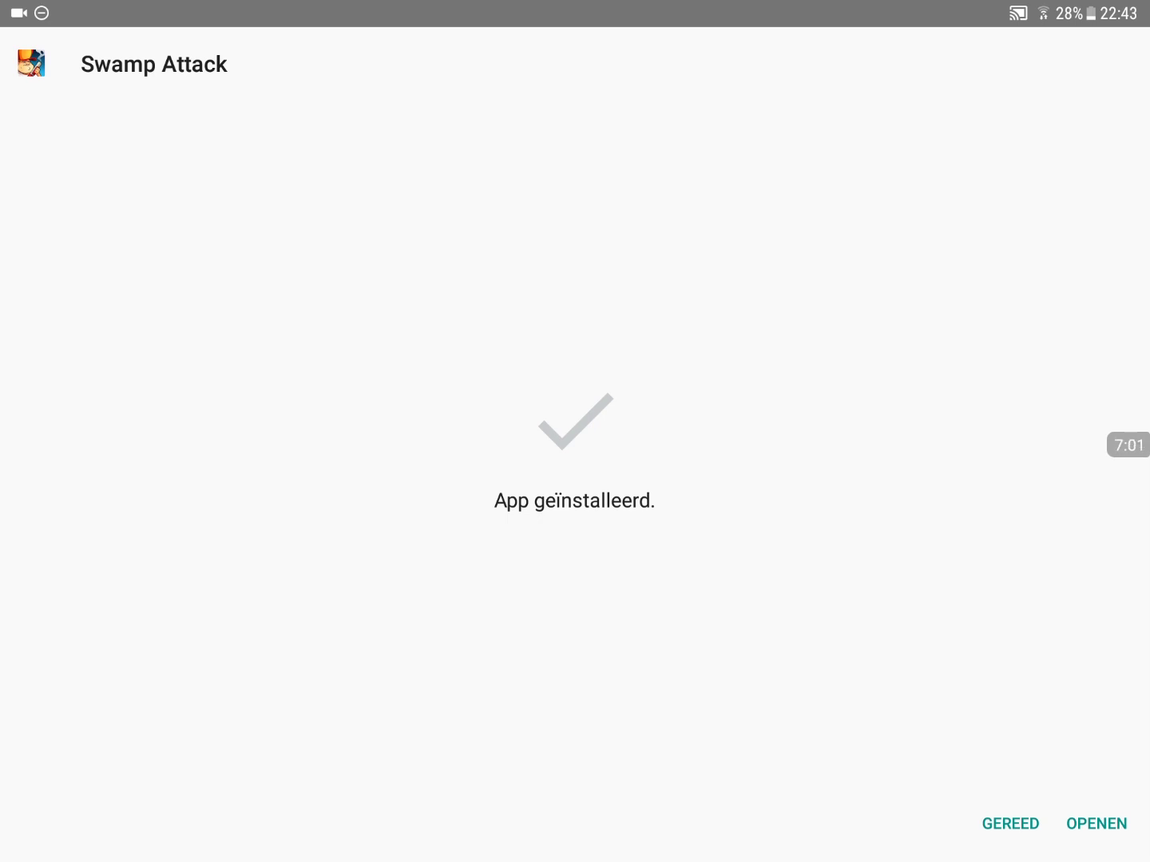
Launch the newly installed patched Swamp Attack from the installer
{"action": "left_click", "coordinate": [1095, 824]}
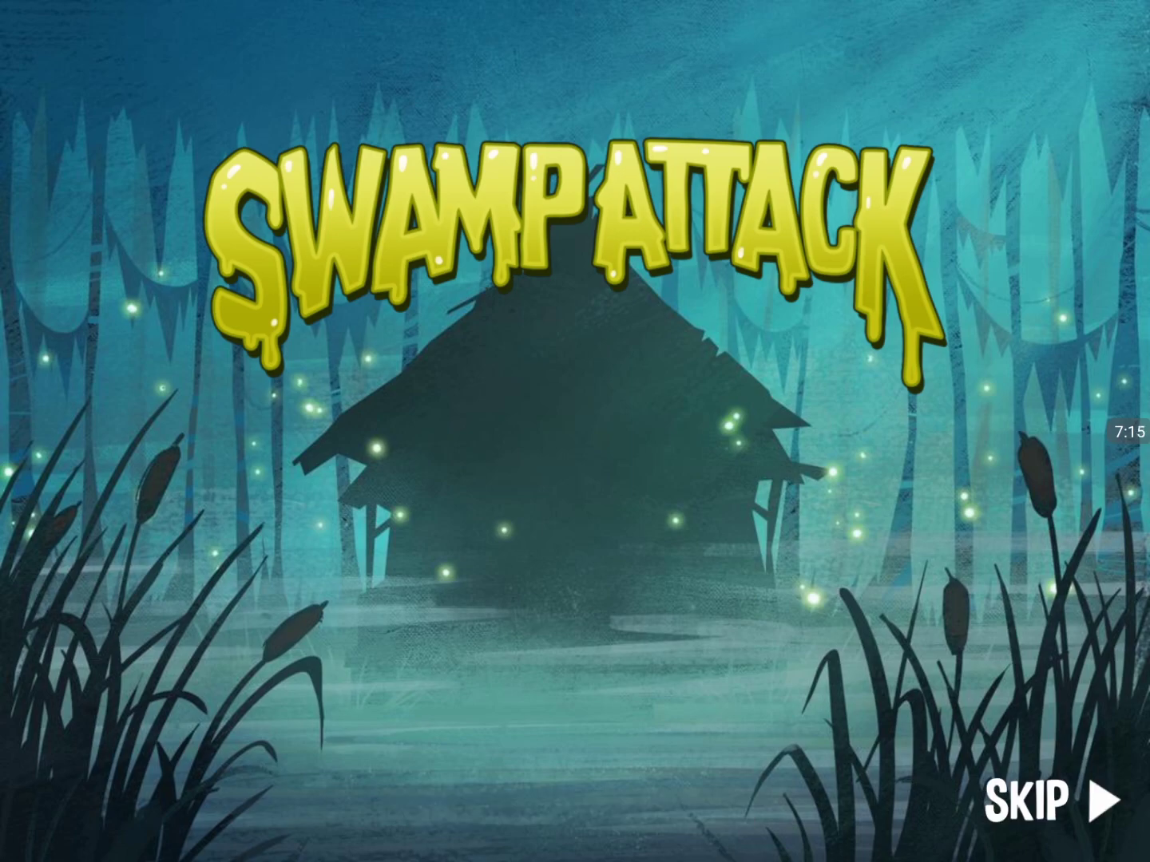
Skip the intro, quit the first level to the map, and open the shop
{"action": "left_click", "coordinate": [1052, 797]}
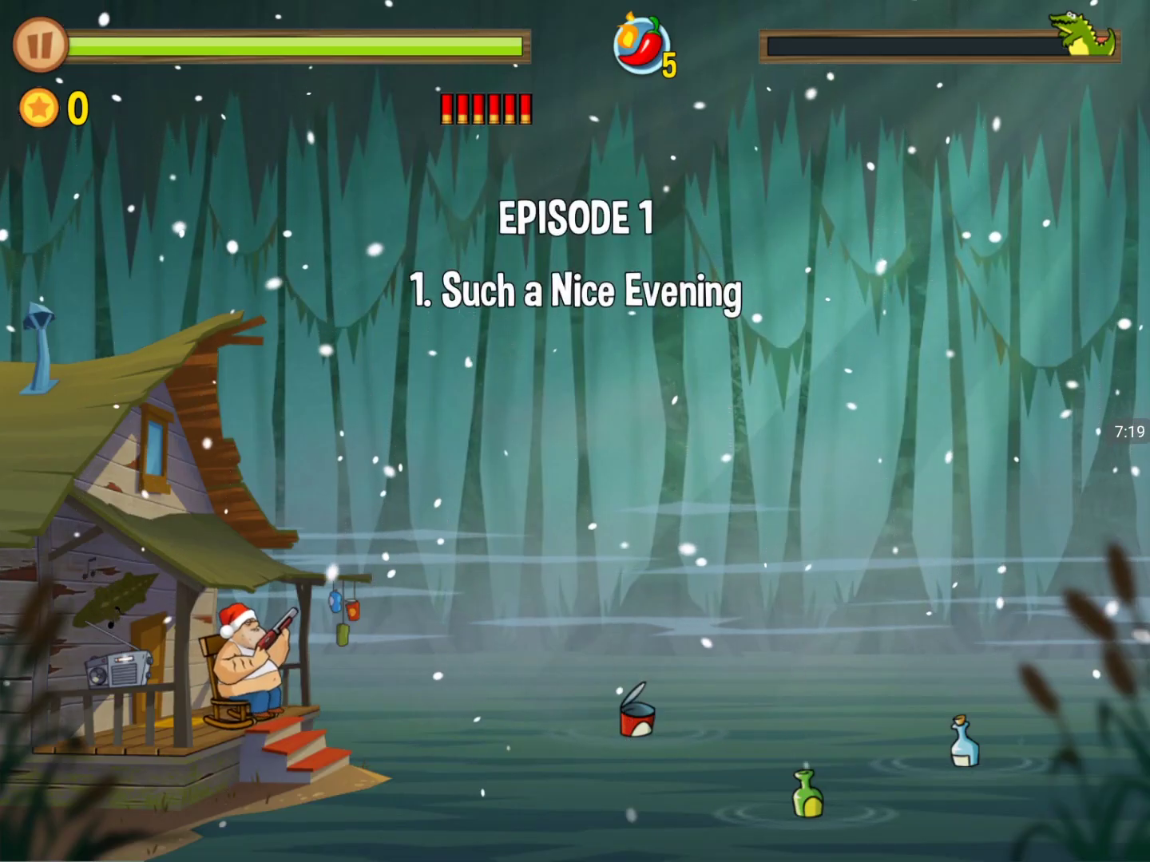
{"action": "key", "text": "Escape"}
{"action": "left_click", "coordinate": [644, 651]}
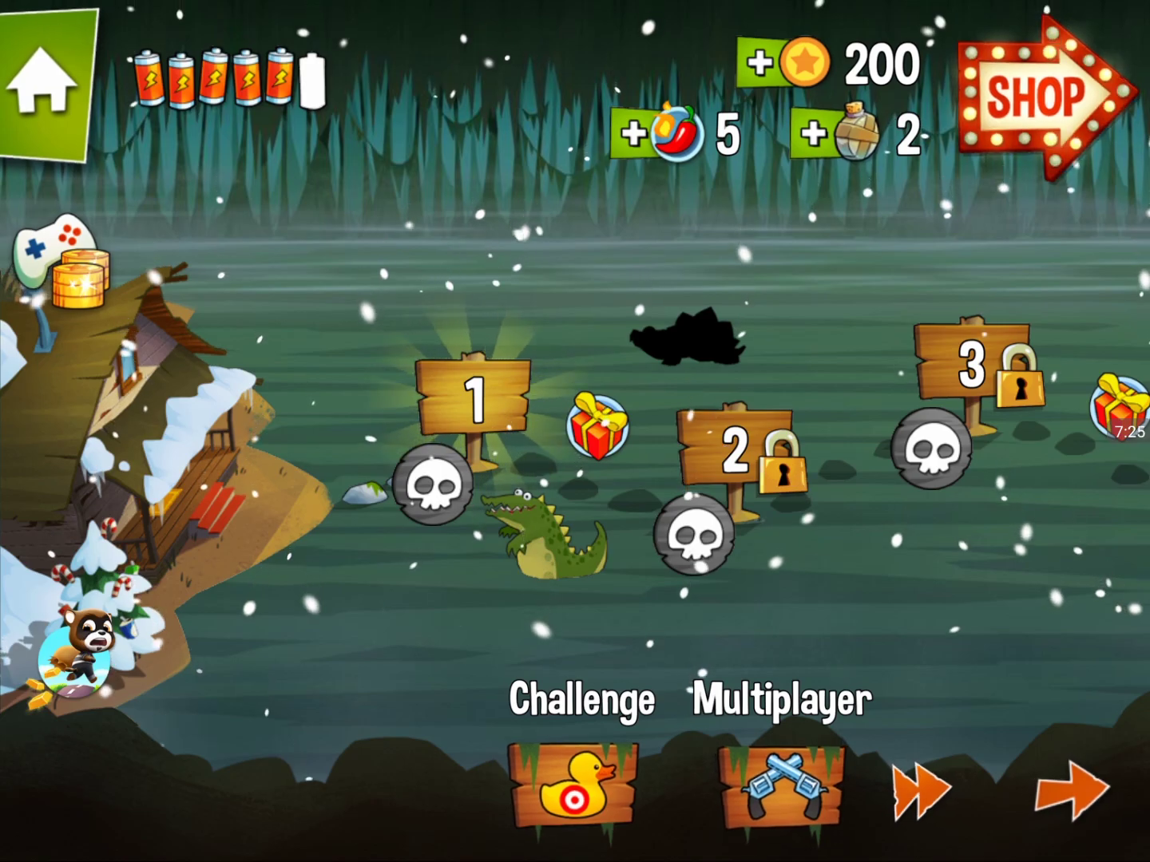
{"action": "left_click", "coordinate": [1046, 94]}
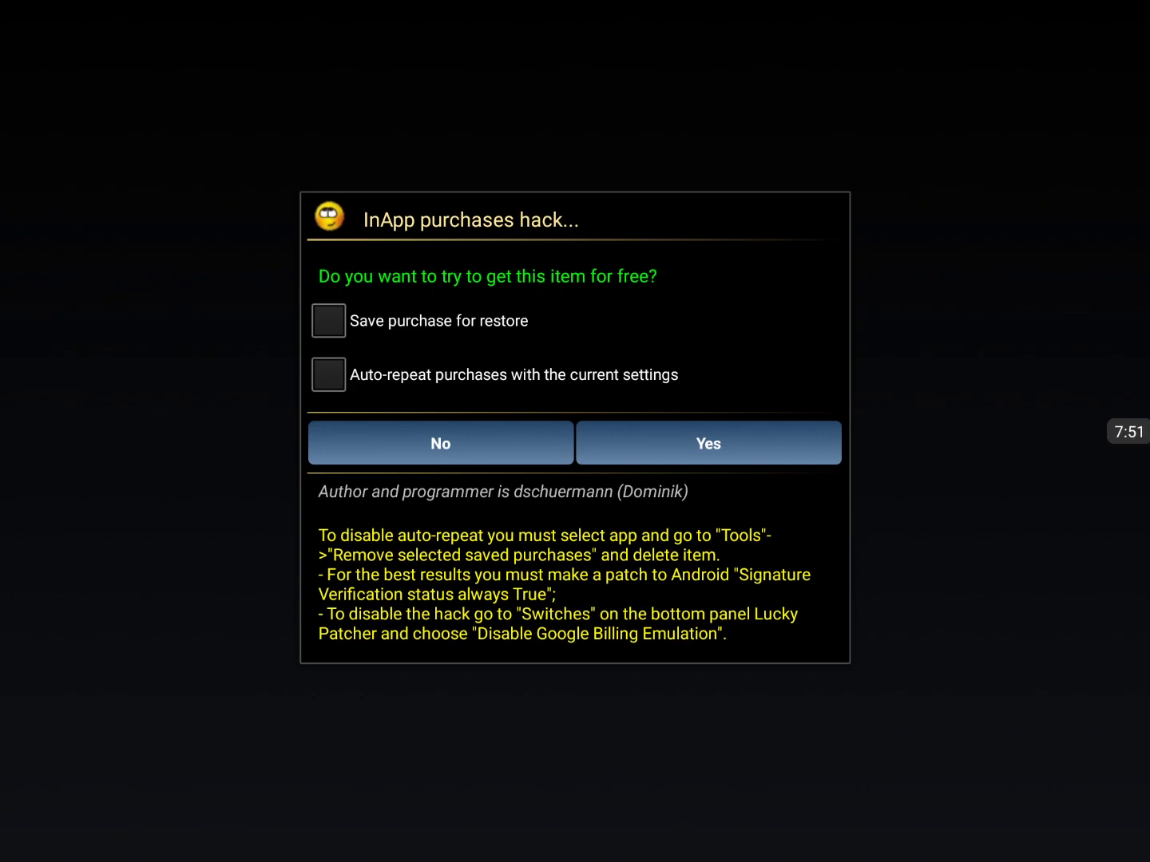
Accept the 2,000,000-coin pack for free, then get the 100 POTIONS pack free
{"action": "left_click", "coordinate": [708, 443]}
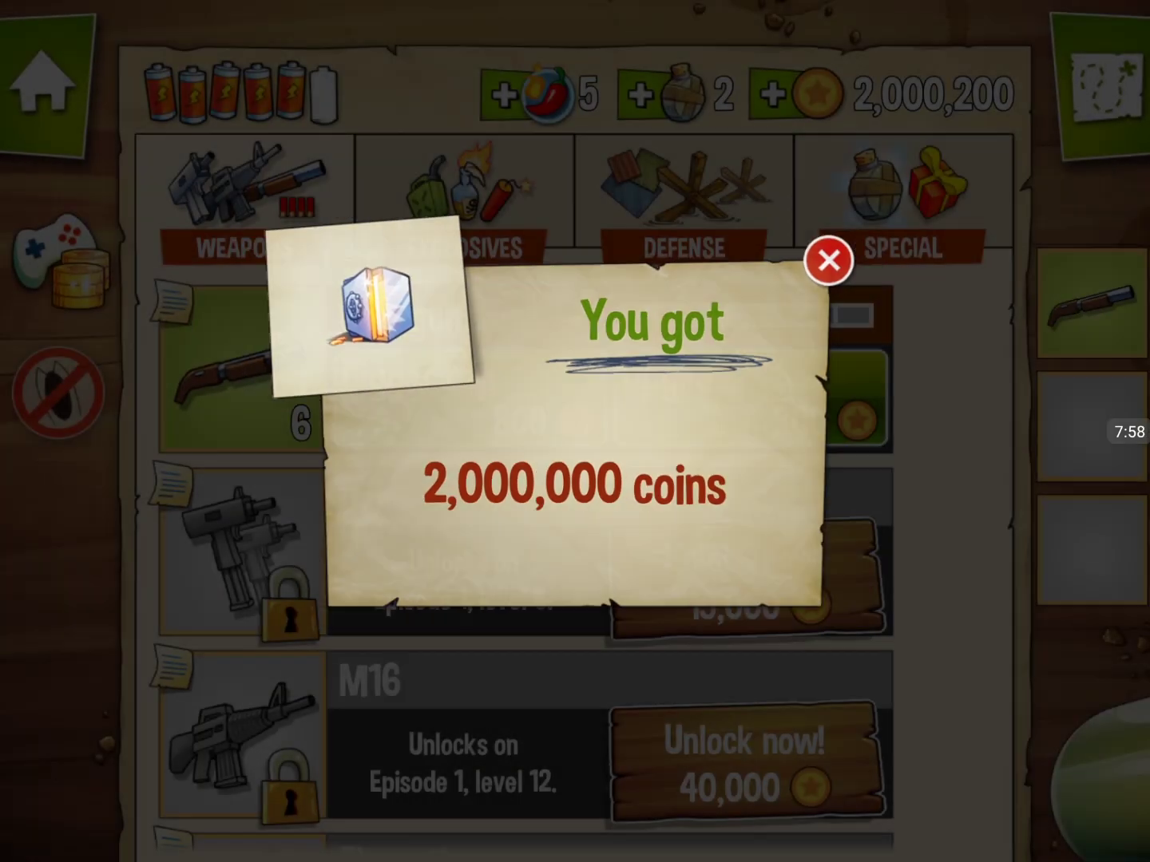
{"action": "left_click", "coordinate": [853, 258]}
{"action": "left_click", "coordinate": [640, 93]}
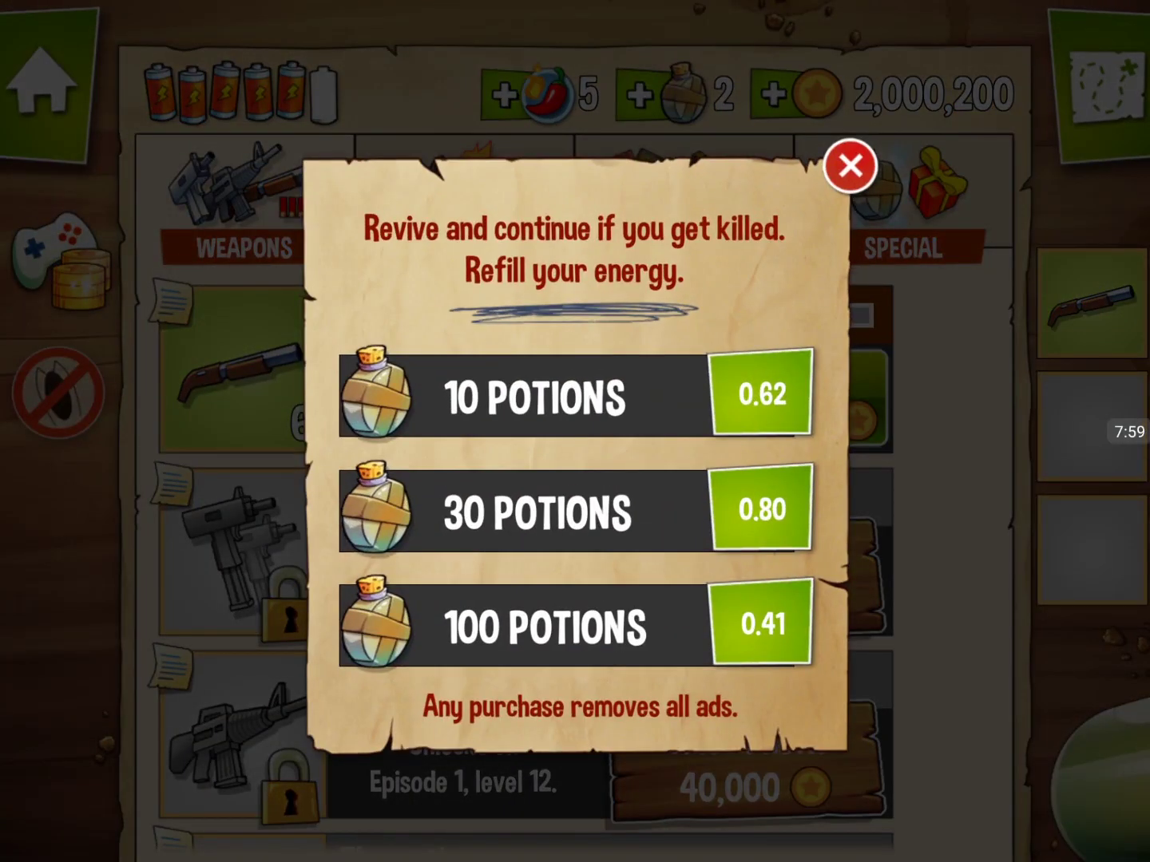
{"action": "left_click", "coordinate": [762, 624]}
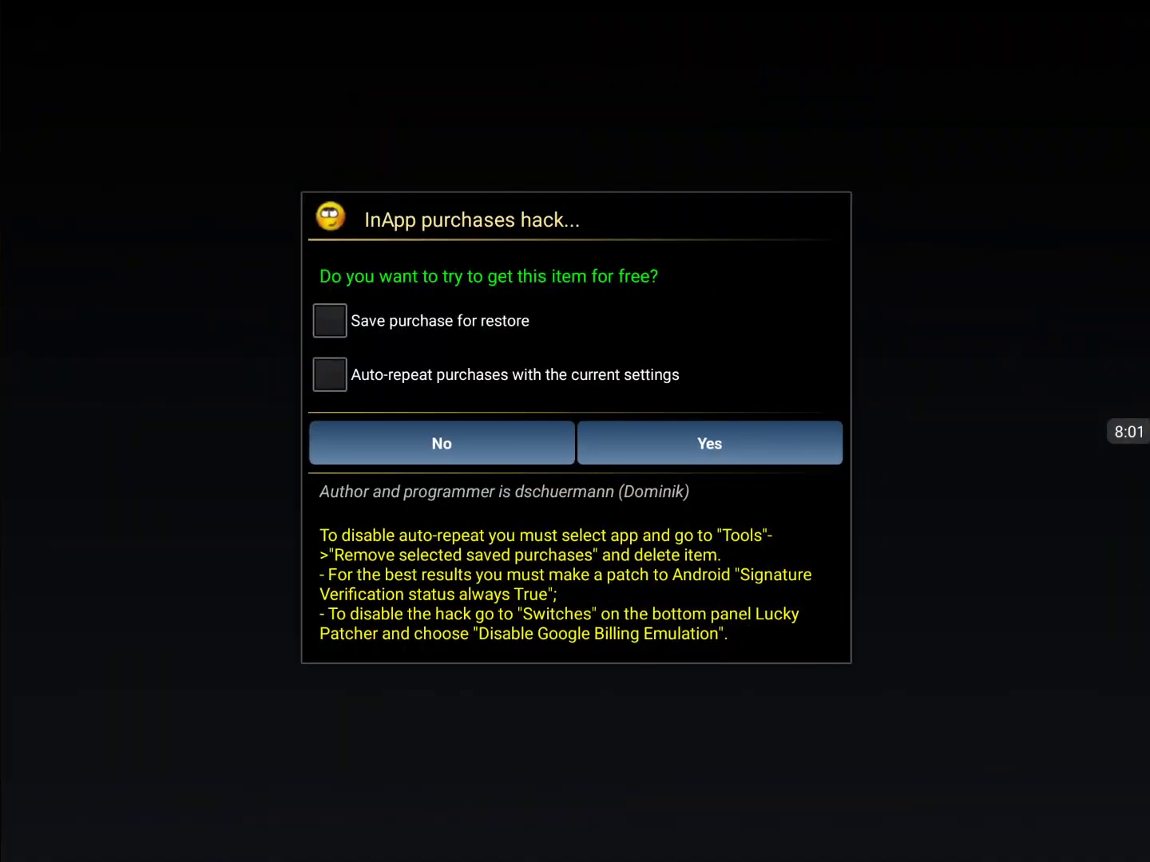
{"action": "left_click", "coordinate": [708, 442]}
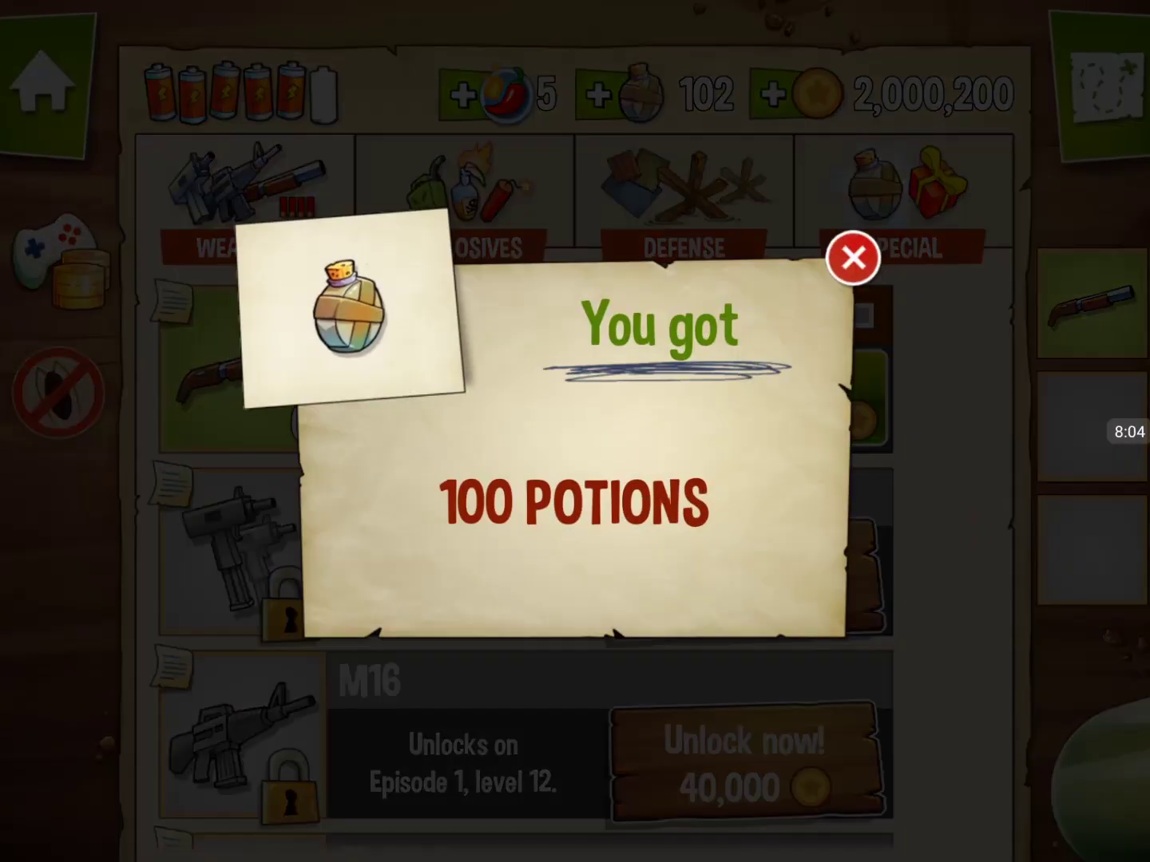
Unlock the Minigun and Double shotgun, then fill Minigun ammo to maximum
{"action": "left_click", "coordinate": [852, 257]}
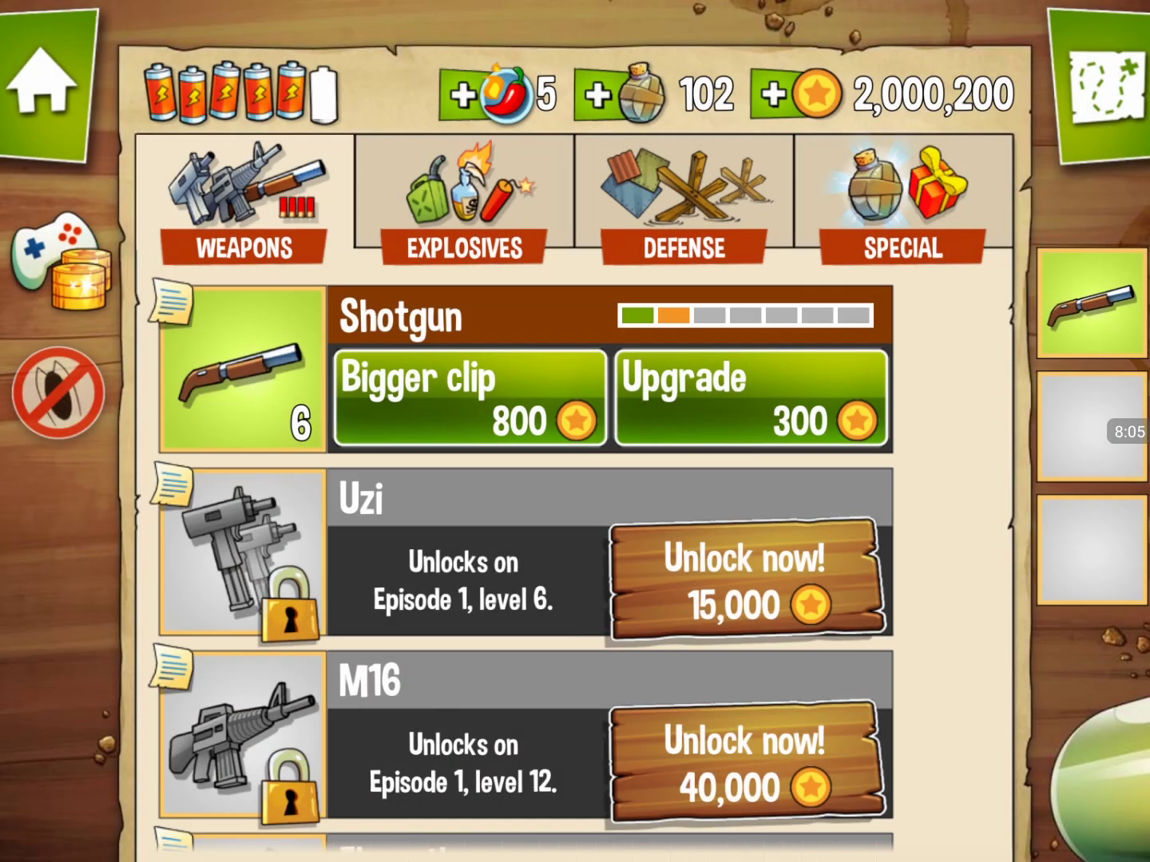
{"action": "scroll", "coordinate": [521, 564], "scroll_direction": "down", "scroll_amount": 5}
{"action": "scroll", "coordinate": [520, 564], "scroll_direction": "up", "scroll_amount": 5}
{"action": "scroll", "coordinate": [520, 563], "scroll_direction": "down", "scroll_amount": 6}
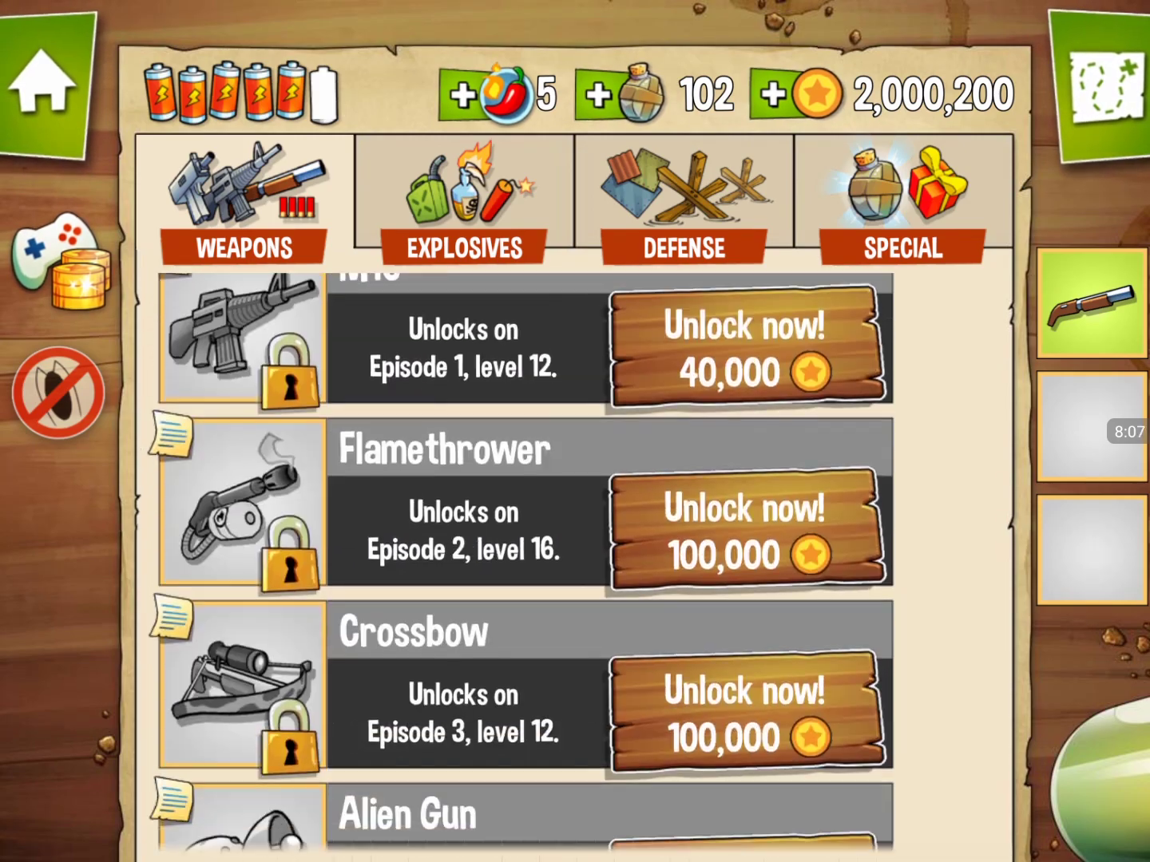
{"action": "scroll", "coordinate": [520, 563], "scroll_direction": "down", "scroll_amount": 5}
{"action": "scroll", "coordinate": [521, 563], "scroll_direction": "down", "scroll_amount": 4}
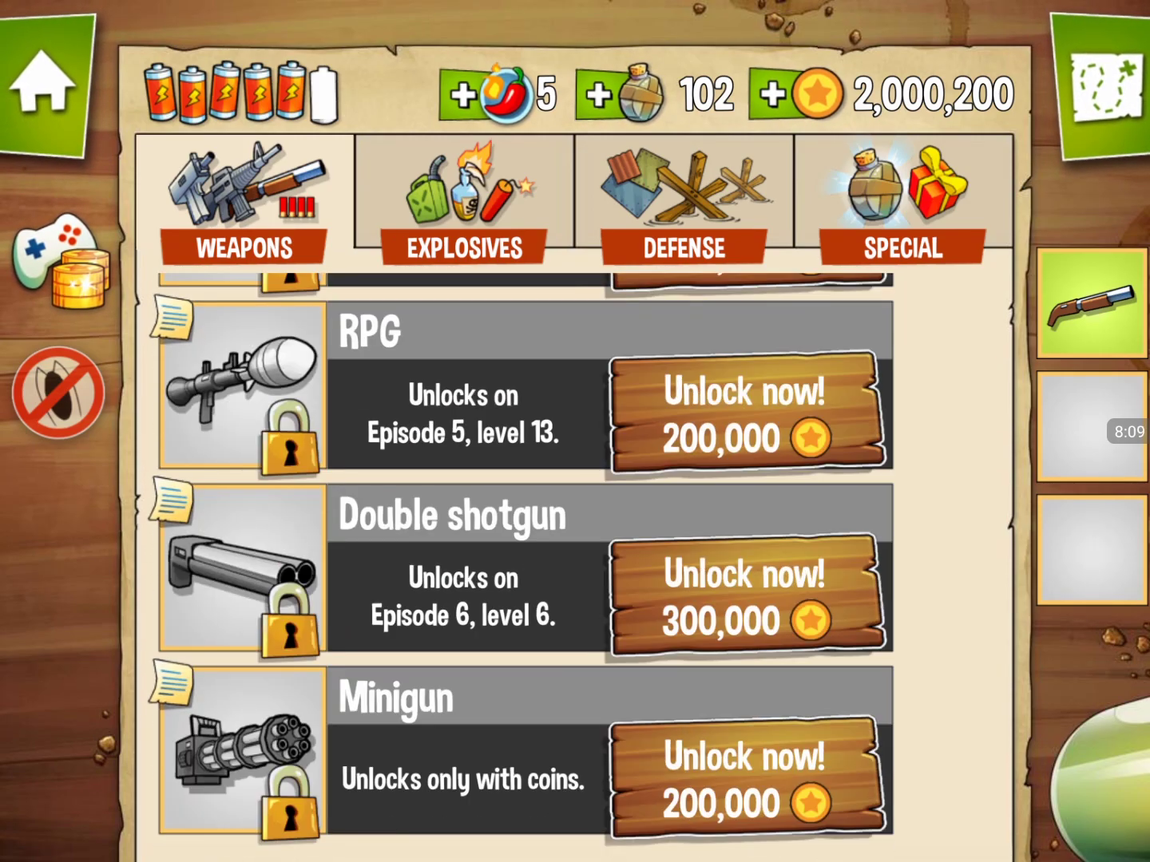
{"action": "left_click", "coordinate": [746, 775]}
{"action": "left_click", "coordinate": [746, 594]}
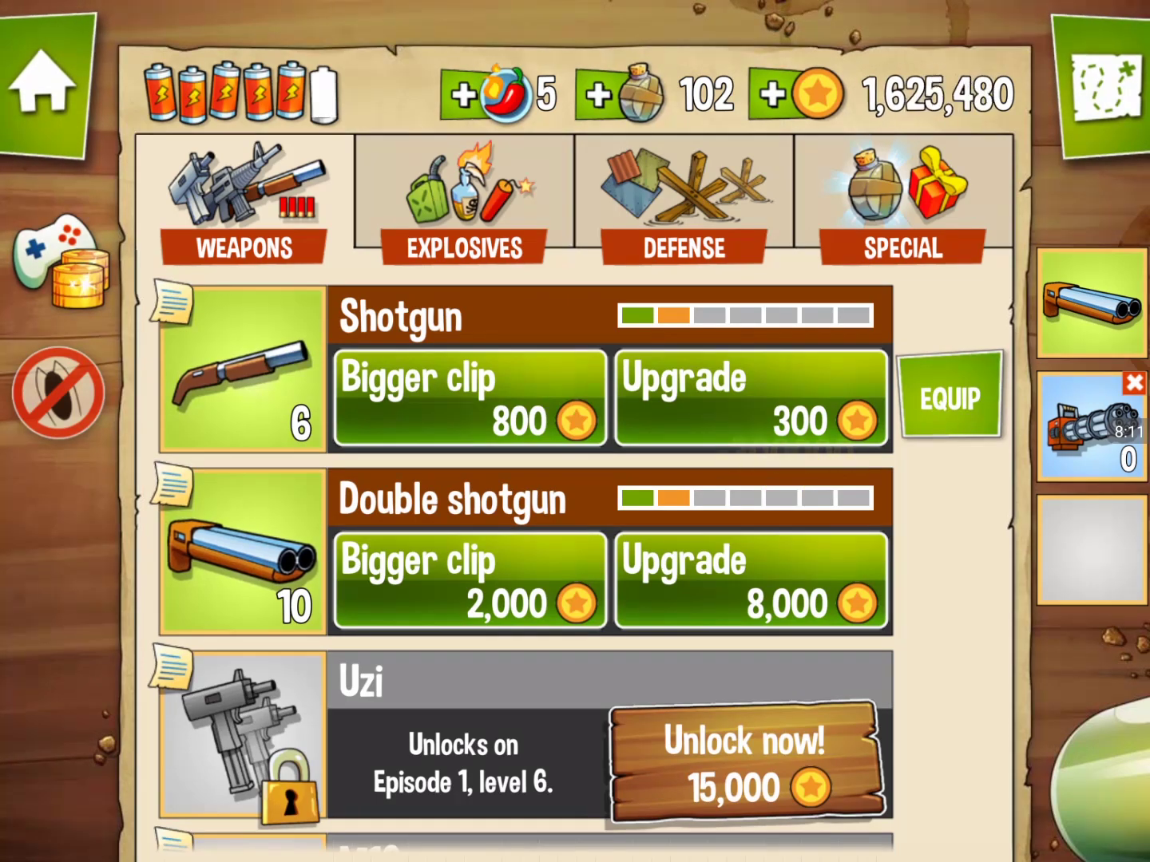
{"action": "scroll", "coordinate": [521, 564], "scroll_direction": "down", "scroll_amount": 5}
{"action": "scroll", "coordinate": [520, 563], "scroll_direction": "down", "scroll_amount": 4}
{"action": "left_click", "coordinate": [467, 777]}
{"action": "left_click", "coordinate": [468, 777]}
{"action": "left_click", "coordinate": [467, 777]}
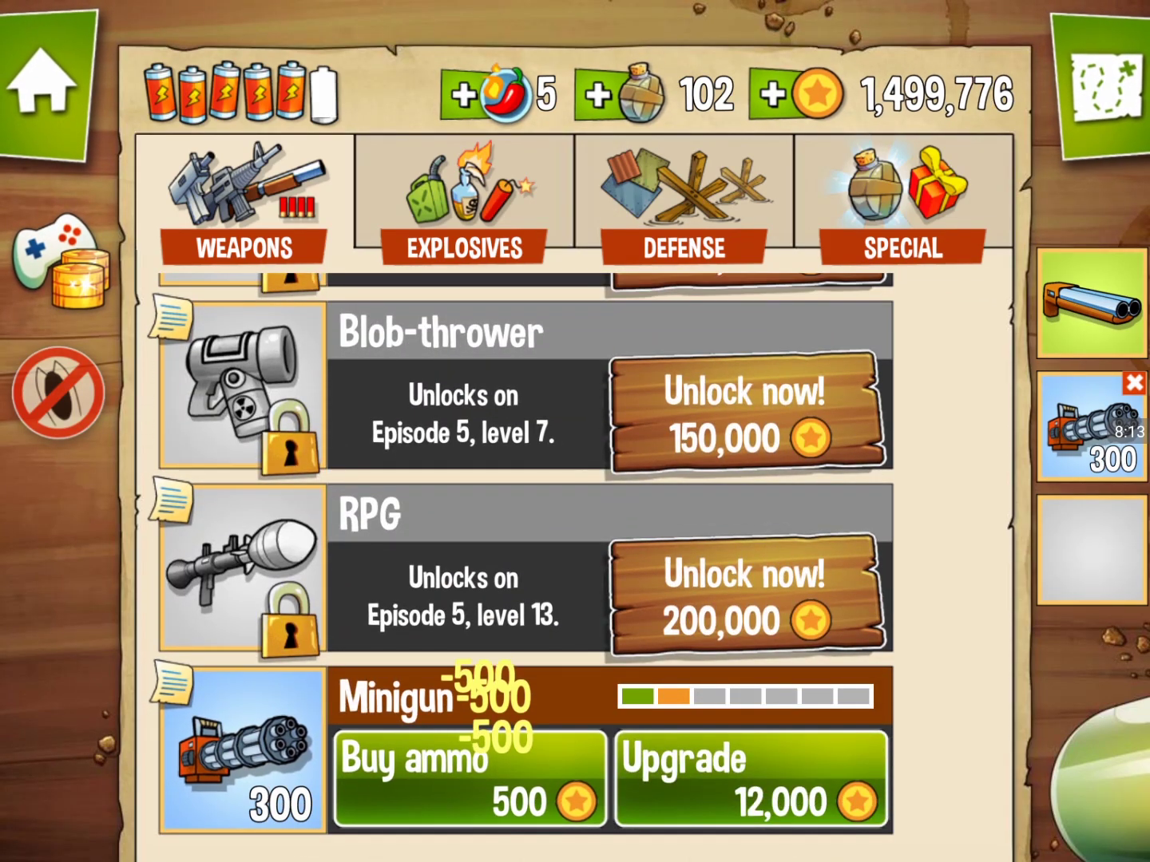
{"action": "triple_click", "coordinate": [467, 777]}
{"action": "left_click", "coordinate": [468, 777]}
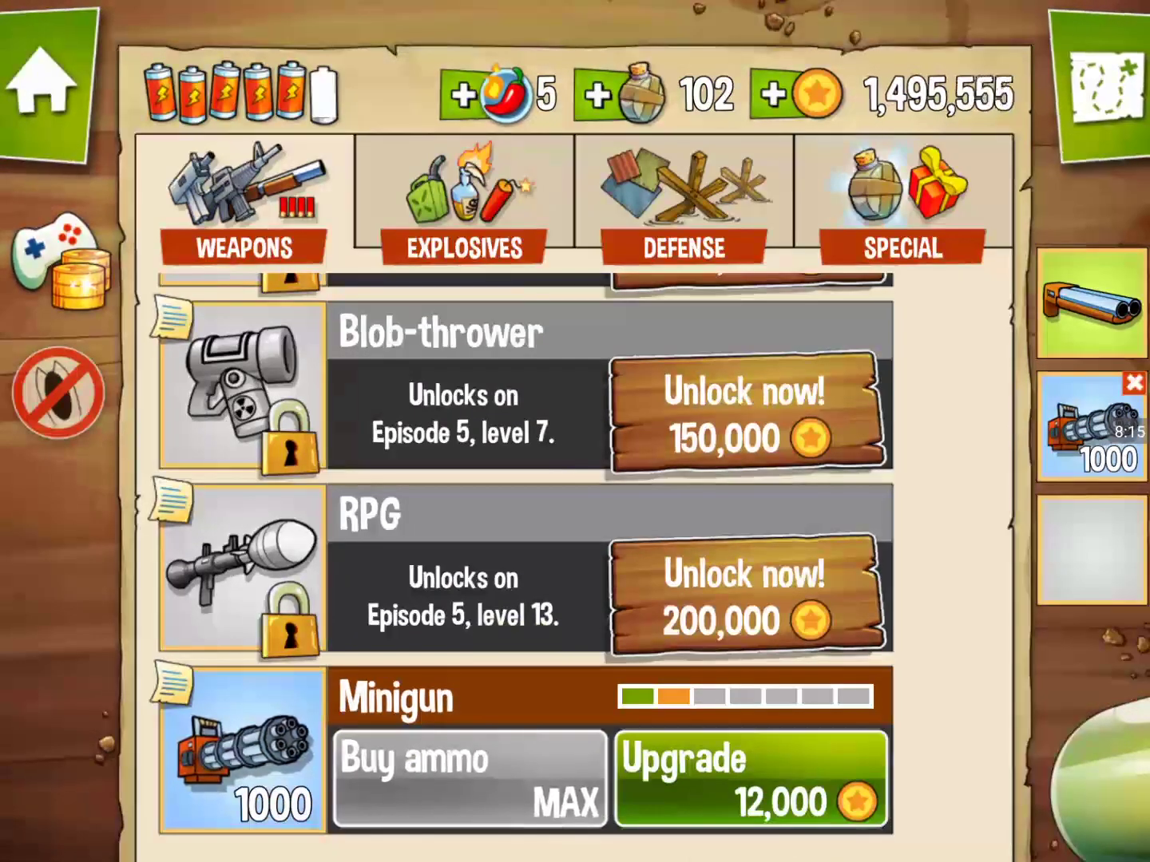
Unlock the RPG, max out its ammo, and leave the shop
{"action": "left_click", "coordinate": [746, 593]}
{"action": "left_click", "coordinate": [467, 593]}
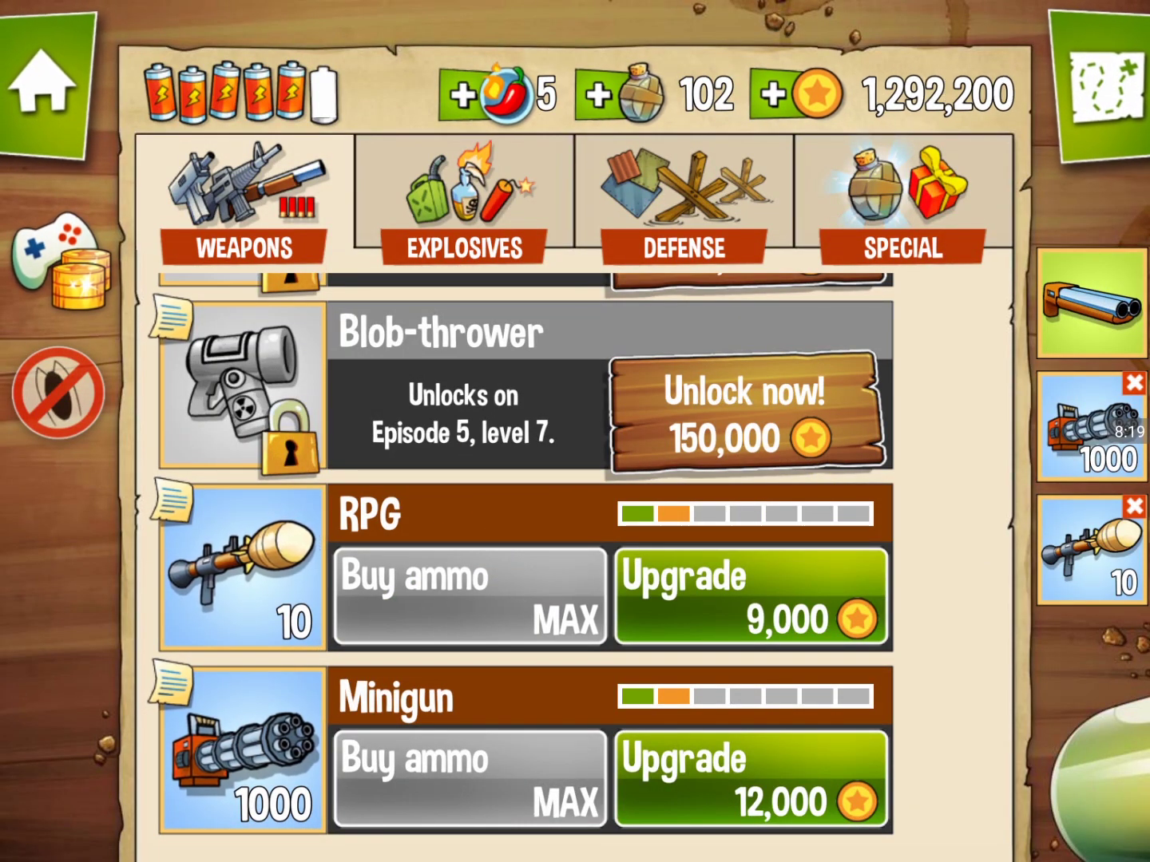
{"action": "left_click", "coordinate": [40, 82]}
Start level 1 from the episode map and equip the Minigun
{"action": "left_click", "coordinate": [575, 341]}
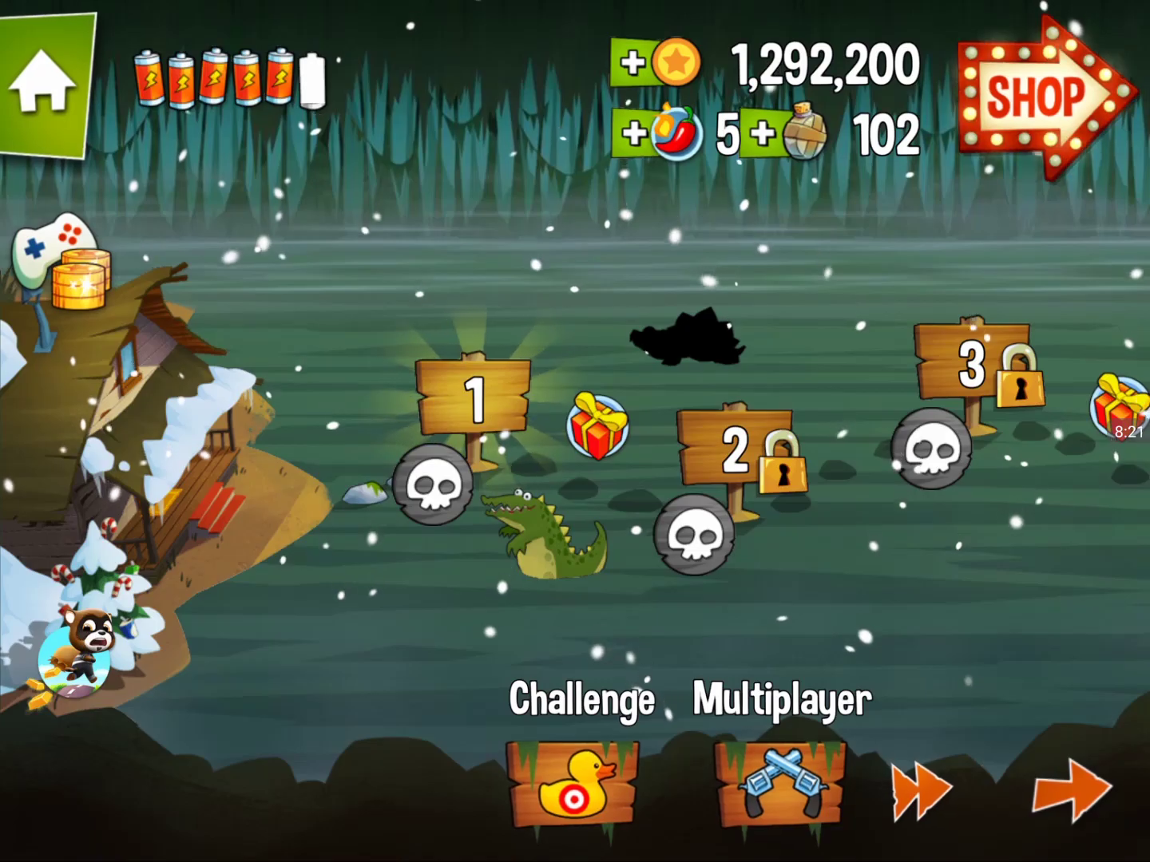
{"action": "left_click", "coordinate": [474, 400]}
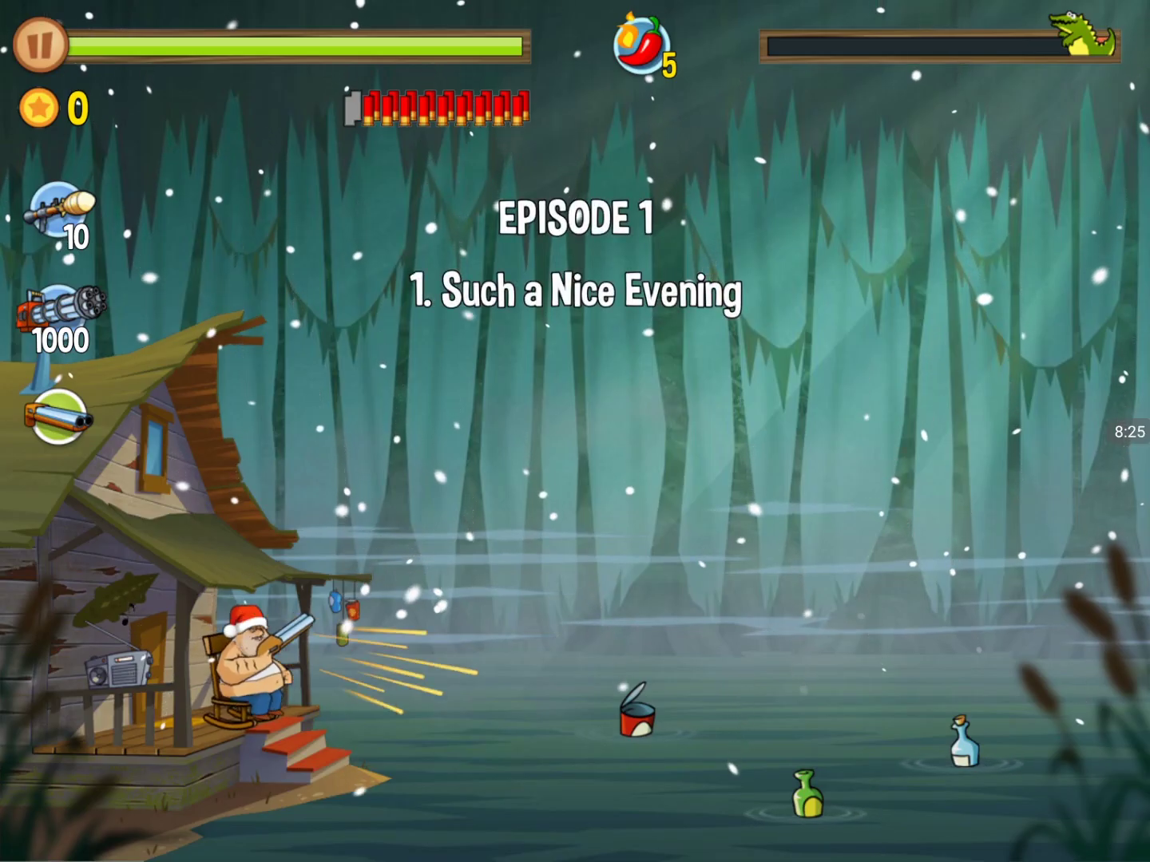
{"action": "left_click", "coordinate": [58, 310]}
Sweep Minigun fire across the flying enemies and approaching crocodiles
{"action": "left_click", "coordinate": [956, 733]}
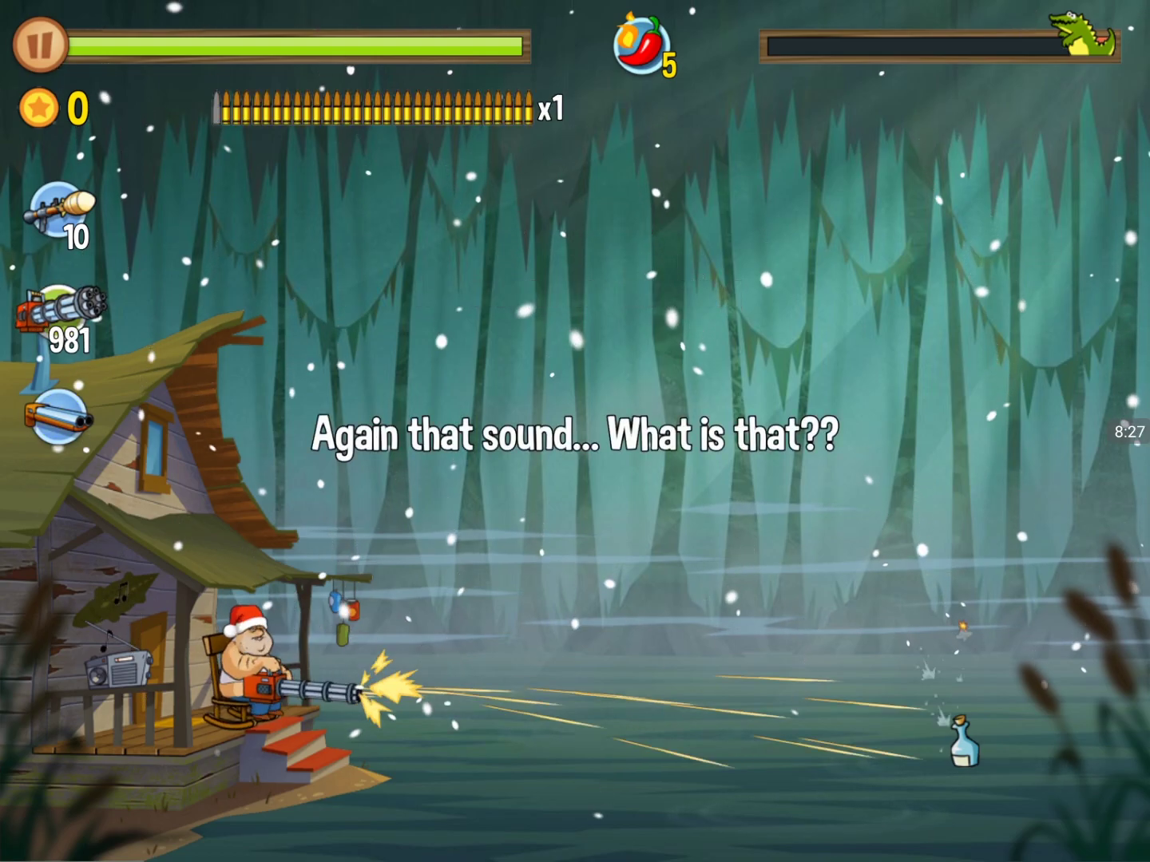
{"action": "mouse_move", "coordinate": [956, 733]}
{"action": "left_mouse_down"}
{"action": "mouse_move", "coordinate": [1001, 693]}
{"action": "mouse_move", "coordinate": [1064, 539]}
{"action": "mouse_move", "coordinate": [975, 359]}
{"action": "mouse_move", "coordinate": [1069, 467]}
{"action": "left_mouse_up"}
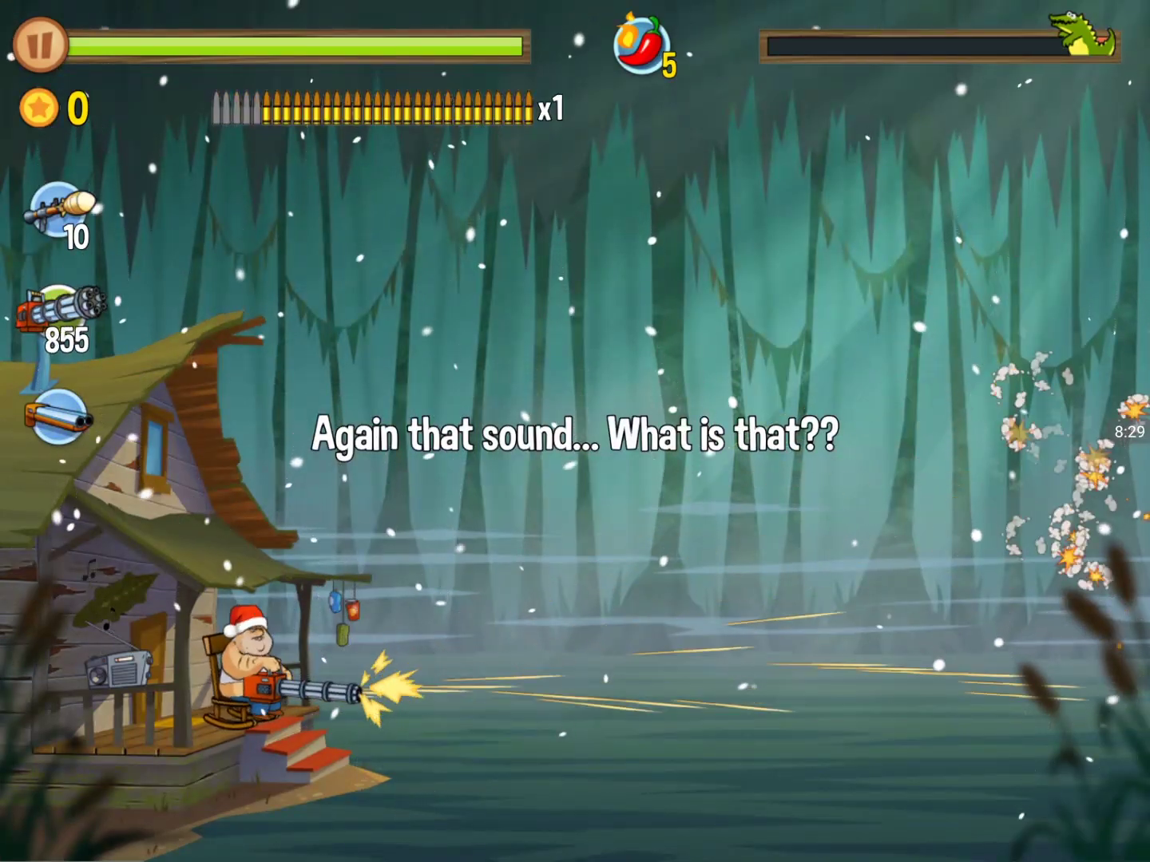
{"action": "mouse_move", "coordinate": [1069, 683]}
{"action": "left_mouse_down"}
{"action": "mouse_move", "coordinate": [1060, 629]}
{"action": "mouse_move", "coordinate": [1078, 386]}
{"action": "mouse_move", "coordinate": [1025, 296]}
{"action": "mouse_move", "coordinate": [1079, 772]}
{"action": "mouse_move", "coordinate": [1087, 611]}
{"action": "mouse_move", "coordinate": [989, 449]}
{"action": "mouse_move", "coordinate": [1060, 737]}
{"action": "mouse_move", "coordinate": [975, 476]}
{"action": "mouse_move", "coordinate": [683, 242]}
{"action": "left_mouse_up"}
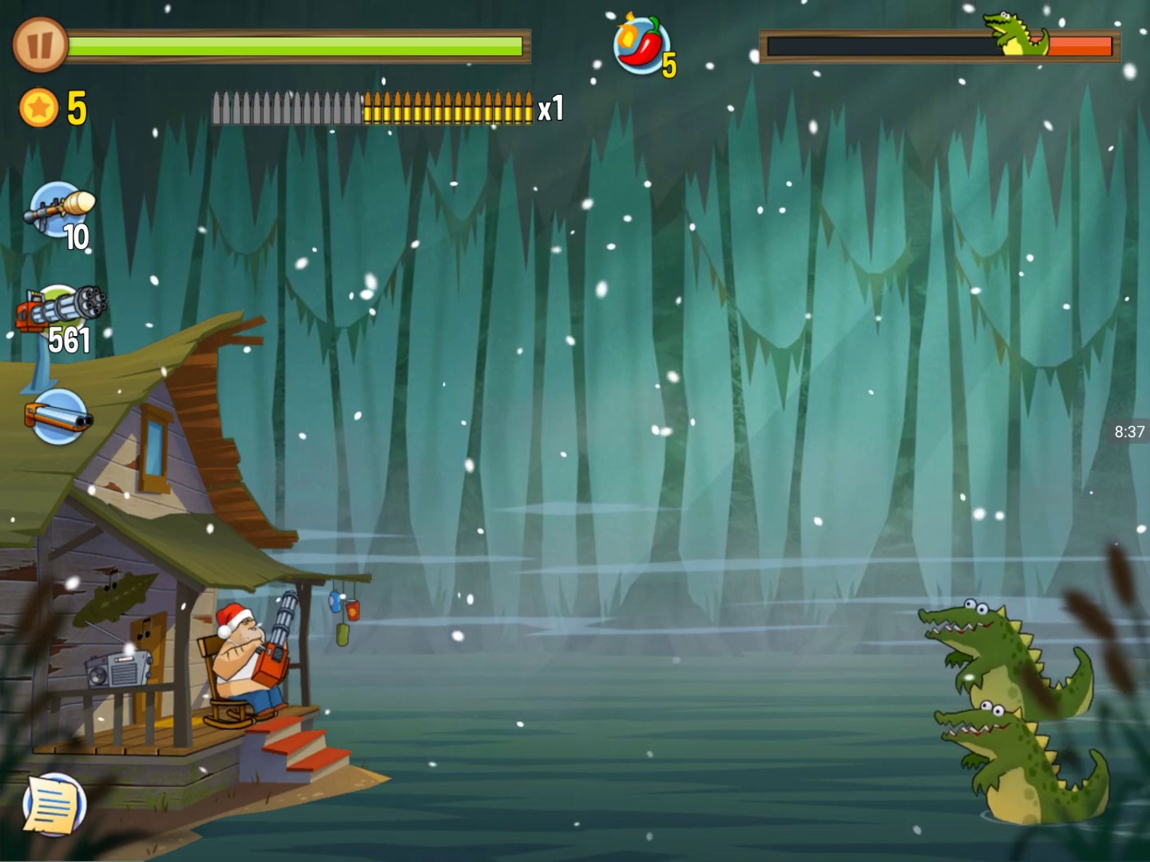
{"action": "mouse_move", "coordinate": [988, 701]}
{"action": "left_mouse_down"}
{"action": "mouse_move", "coordinate": [953, 629]}
{"action": "mouse_move", "coordinate": [952, 449]}
{"action": "mouse_move", "coordinate": [791, 288]}
{"action": "mouse_move", "coordinate": [719, 171]}
{"action": "left_mouse_up"}
{"action": "left_click_drag", "start_coordinate": [1096, 665], "coordinate": [1033, 692]}
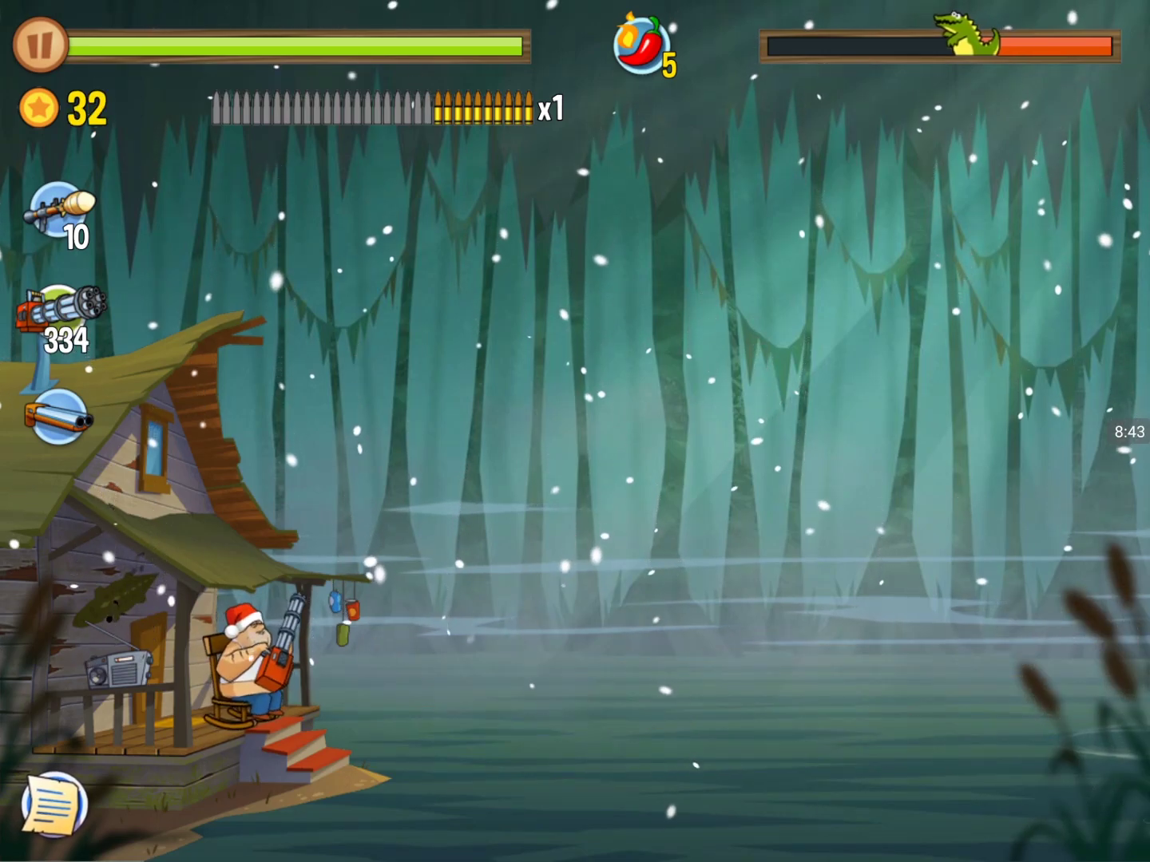
{"action": "mouse_move", "coordinate": [809, 692]}
{"action": "left_mouse_down"}
{"action": "mouse_move", "coordinate": [863, 513]}
{"action": "mouse_move", "coordinate": [647, 234]}
{"action": "left_mouse_up"}
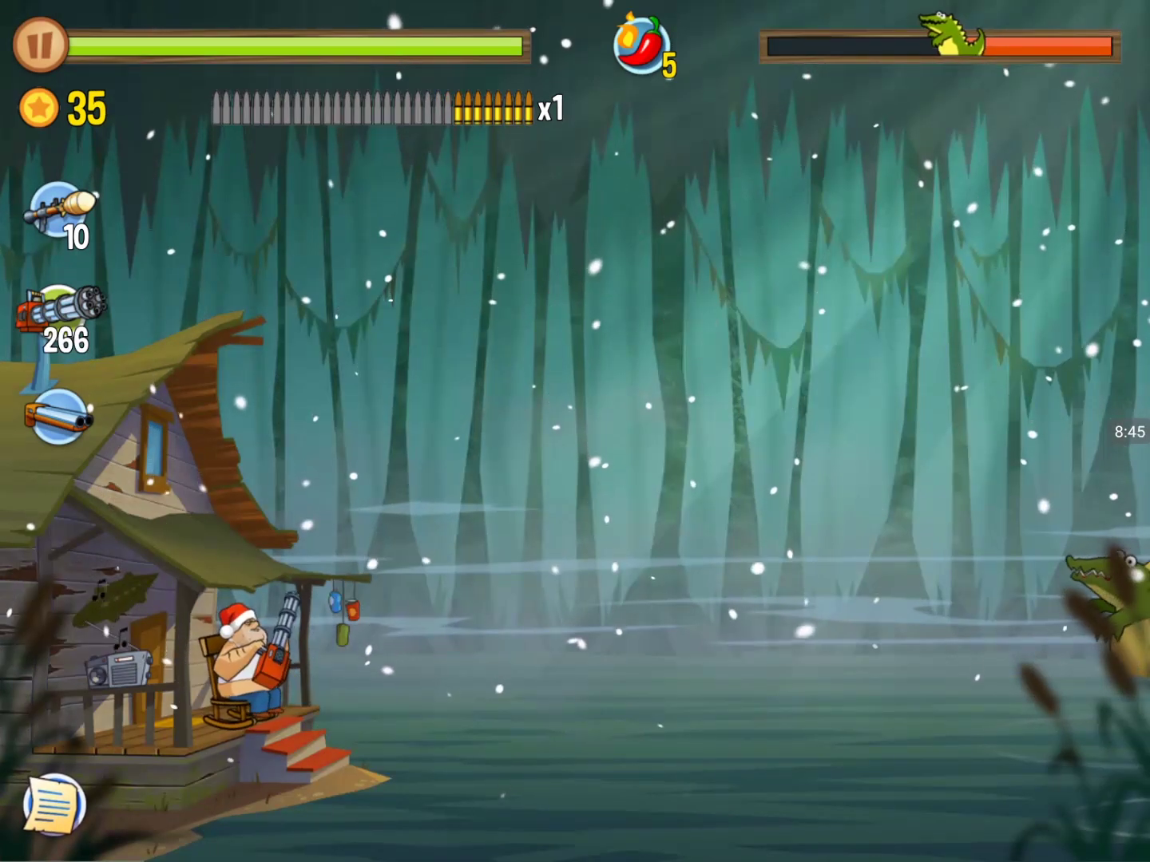
{"action": "mouse_move", "coordinate": [1096, 593]}
{"action": "left_mouse_down"}
{"action": "mouse_move", "coordinate": [585, 297]}
{"action": "mouse_move", "coordinate": [1051, 611]}
{"action": "left_mouse_up"}
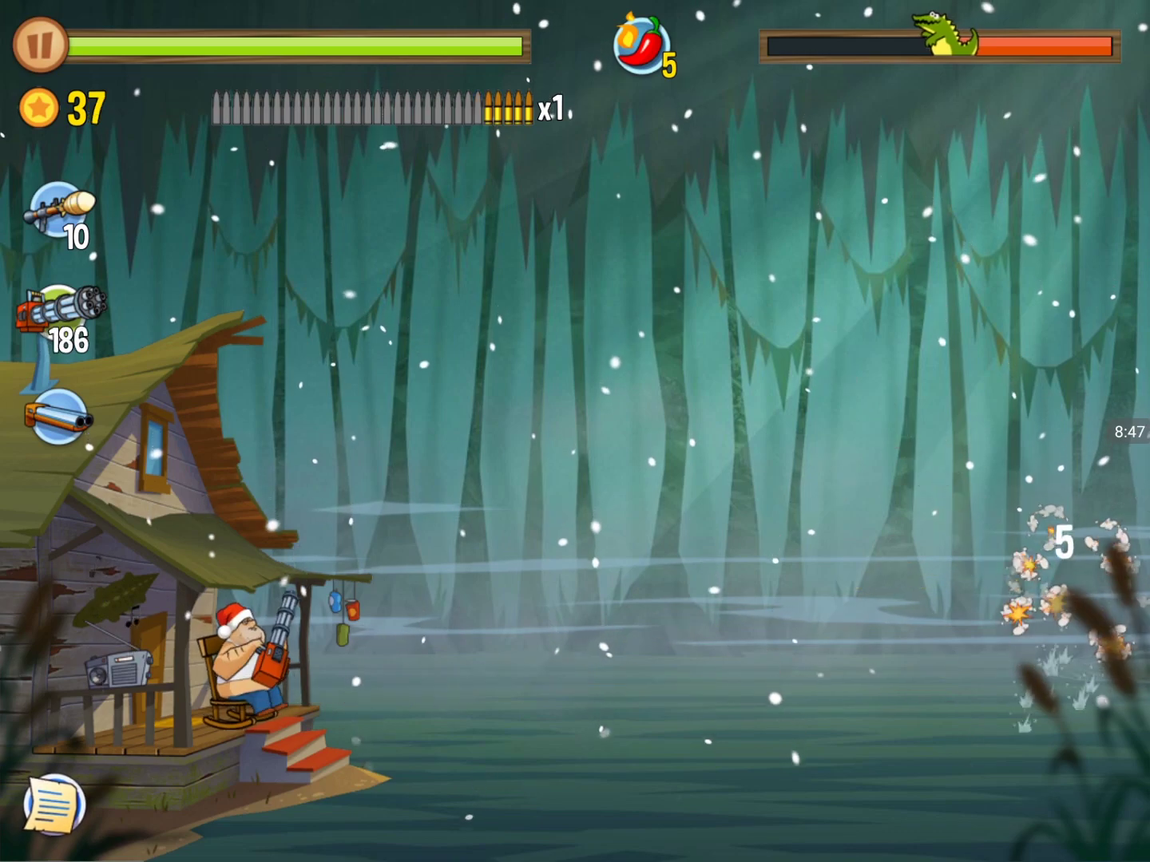